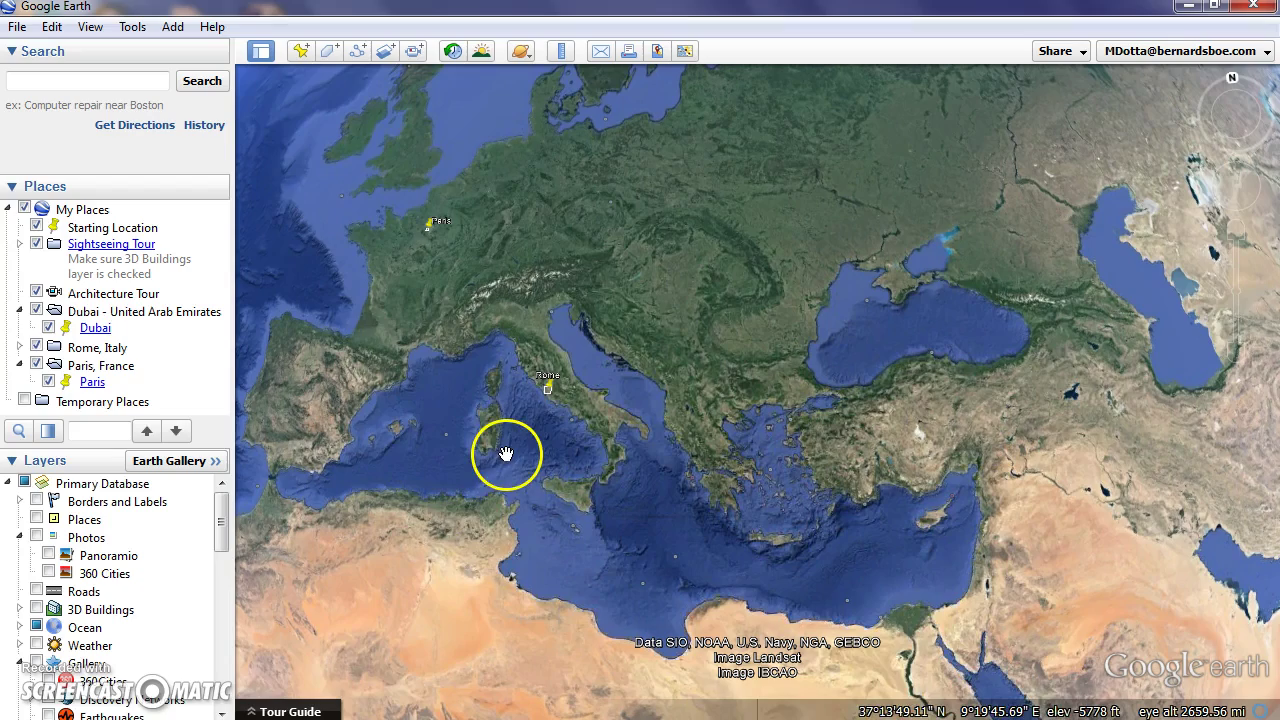
# Step: Zoom in from the Mediterranean overview to the roundabout at the Rome placemark, close enough to examine individual buildings
pyautogui.scroll(-3, 547, 400)
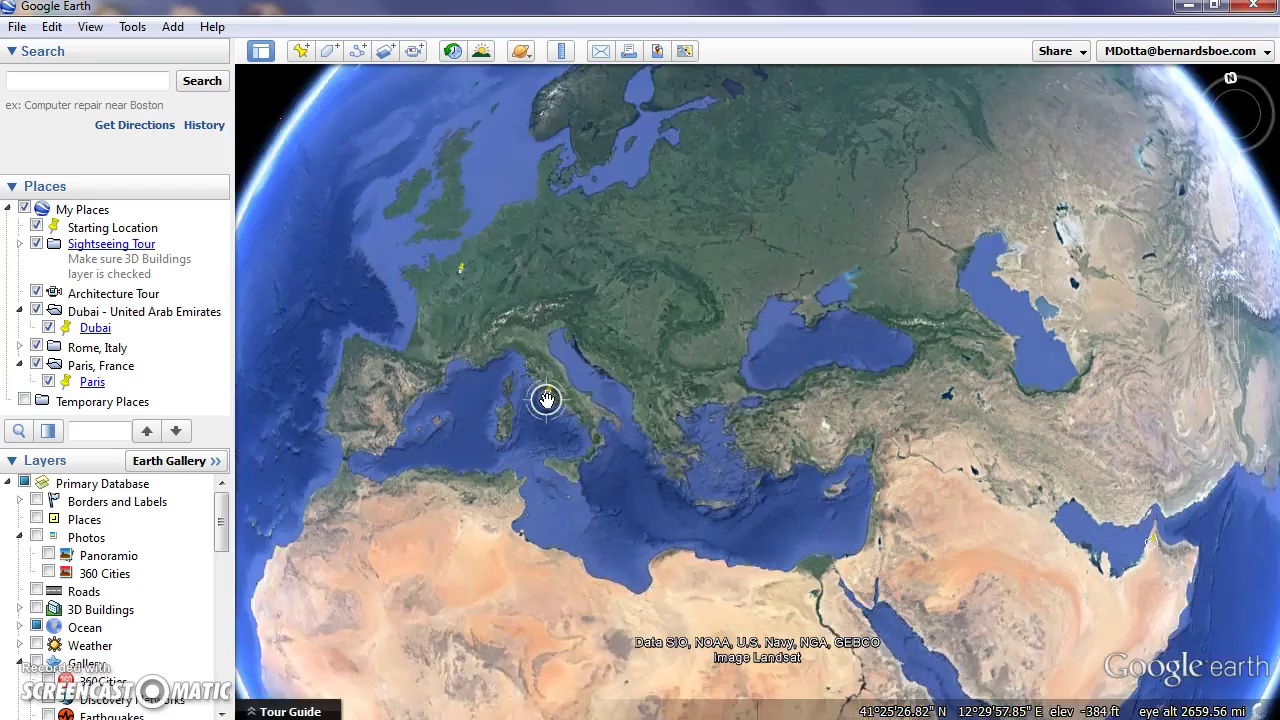
pyautogui.scroll(3, 547, 400)
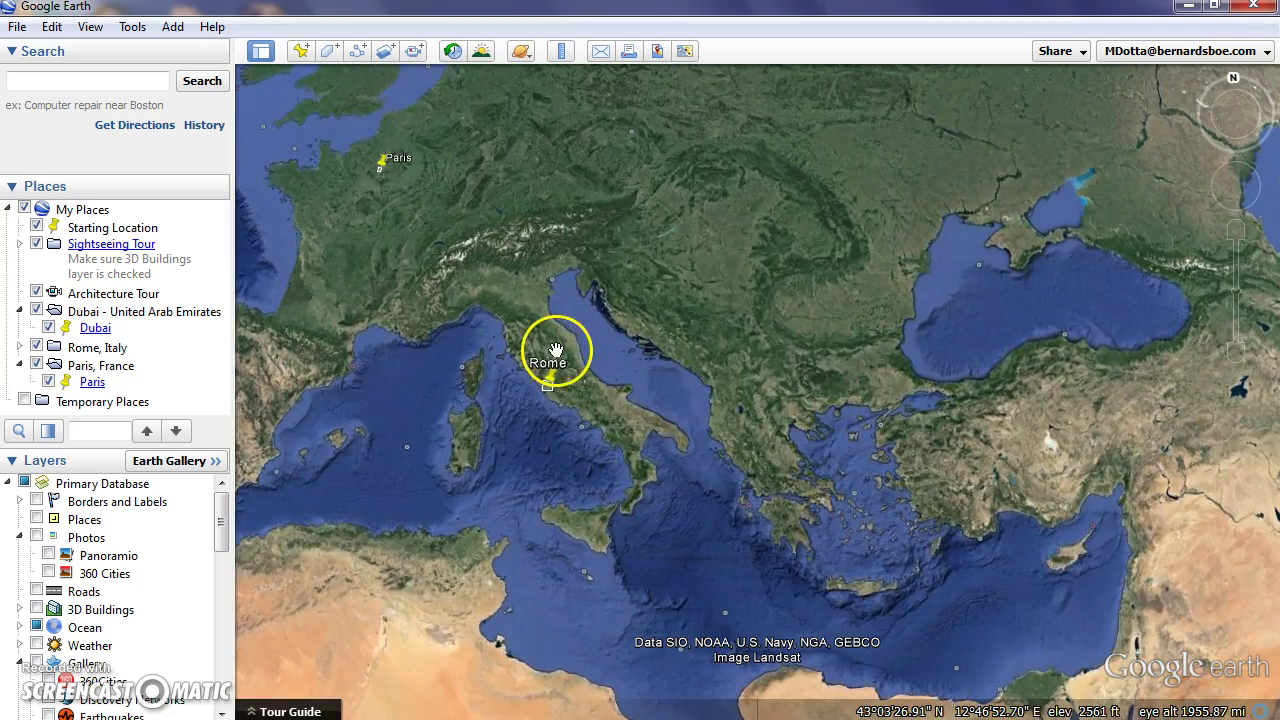
pyautogui.scroll(2, 531, 408)
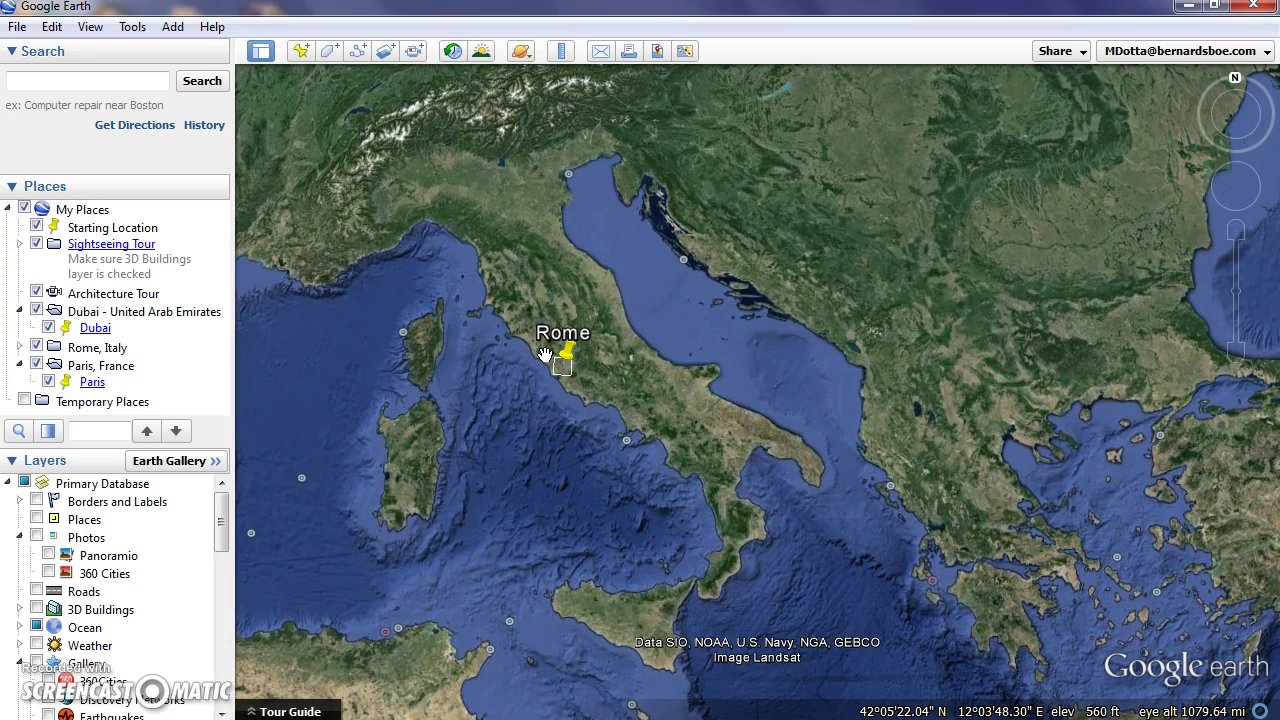
pyautogui.scroll(4, 545, 355)
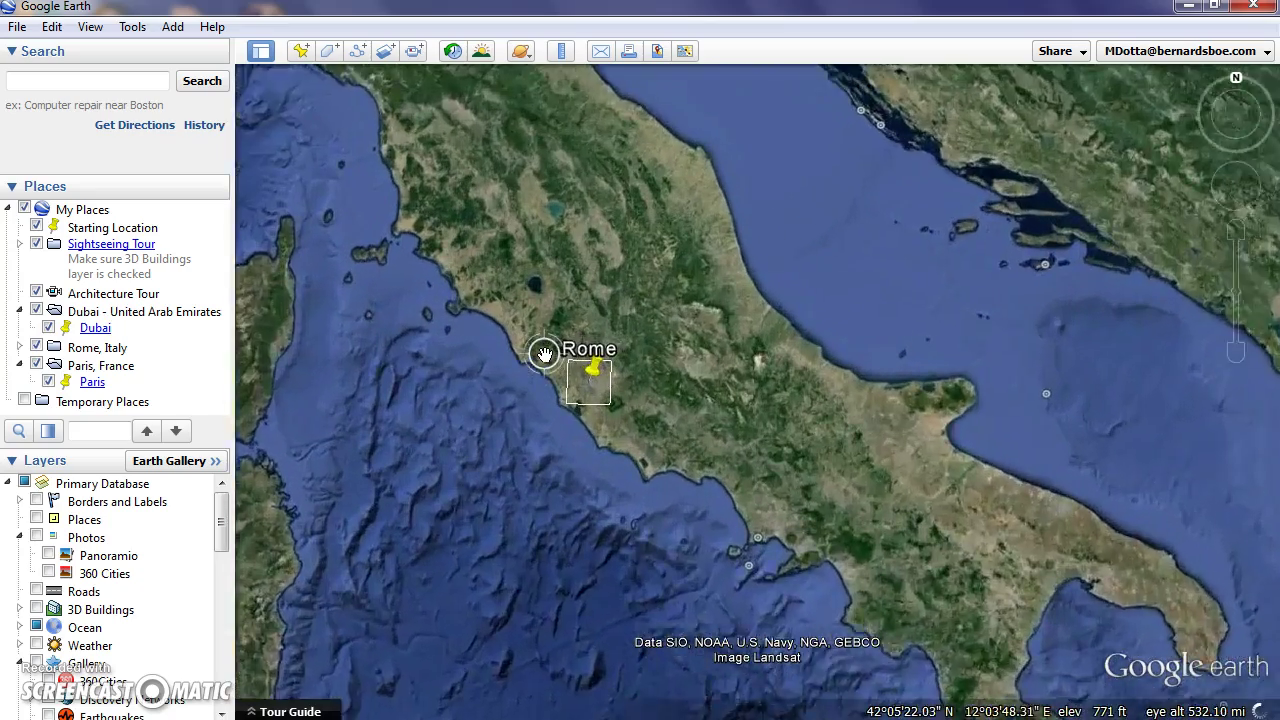
pyautogui.doubleClick(596, 386)
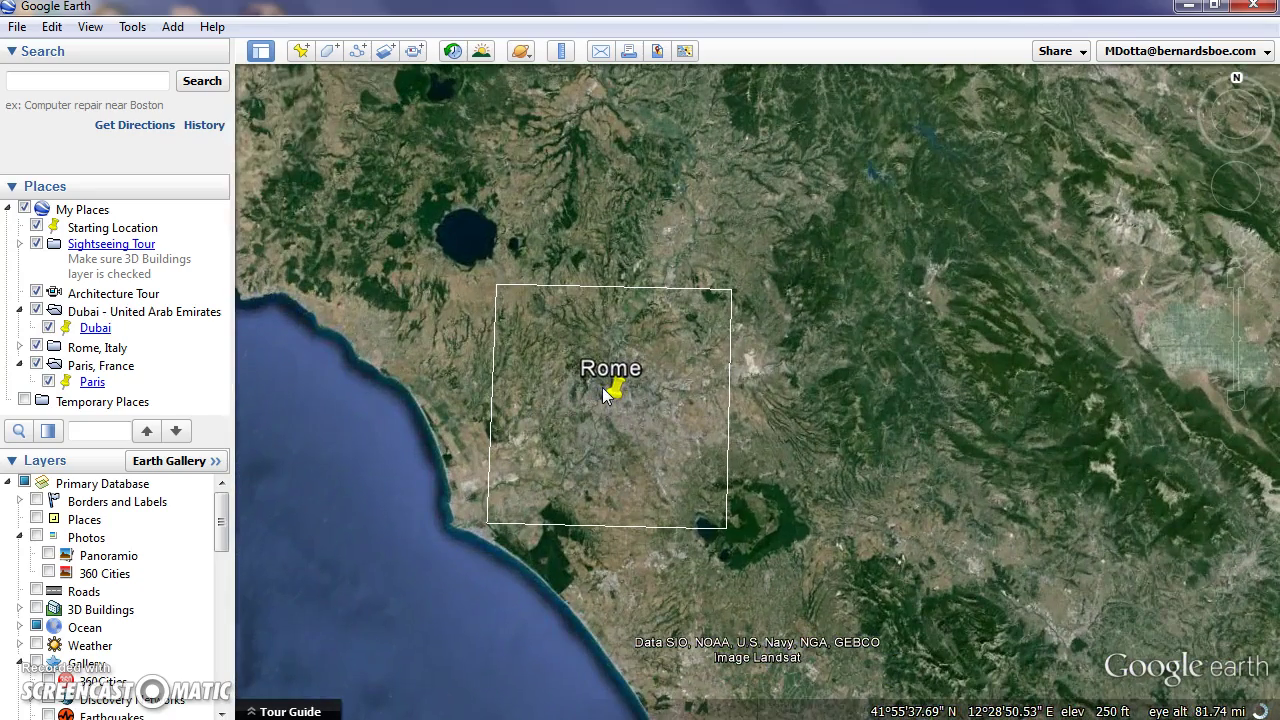
pyautogui.doubleClick(603, 394)
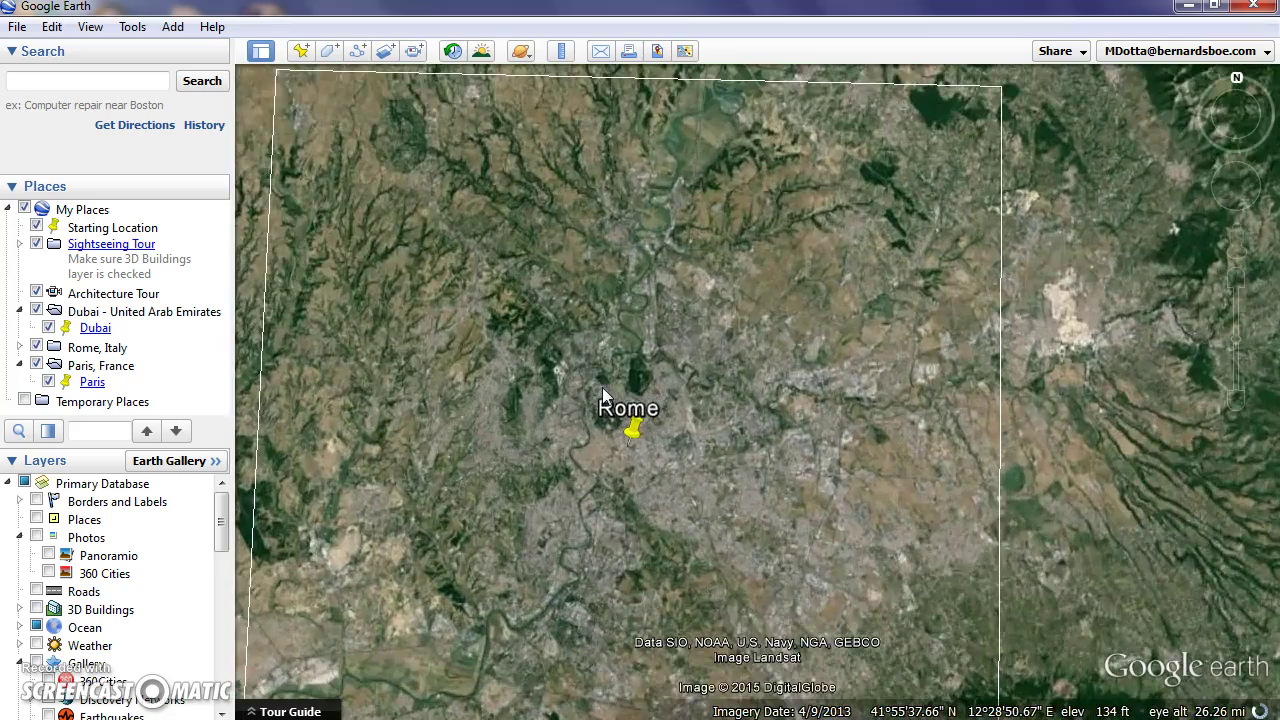
pyautogui.doubleClick(623, 457)
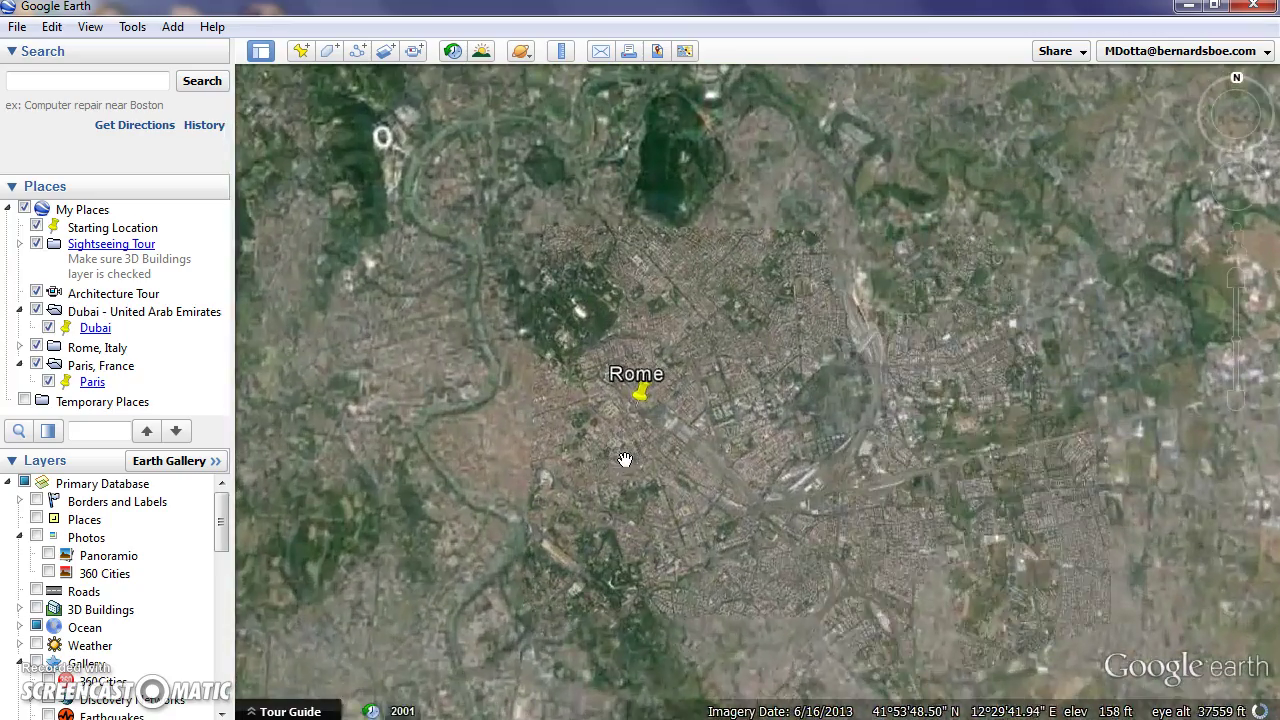
pyautogui.doubleClick(636, 396)
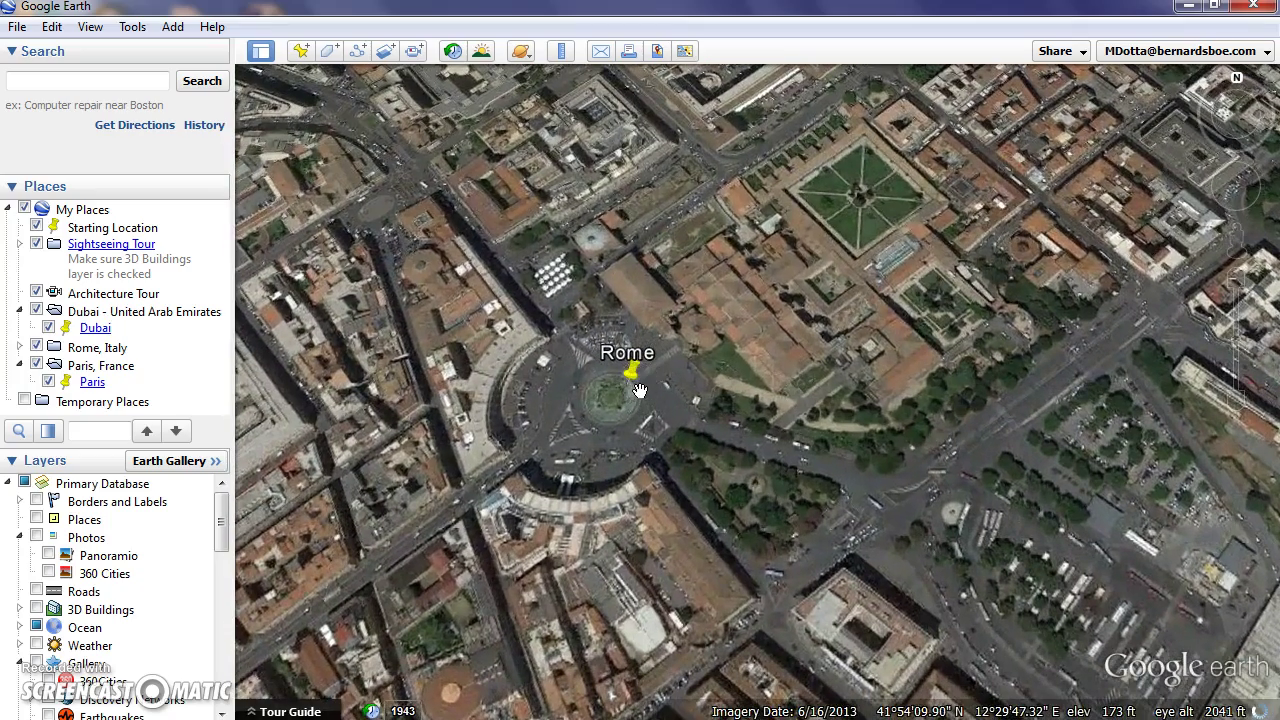
pyautogui.doubleClick(747, 305)
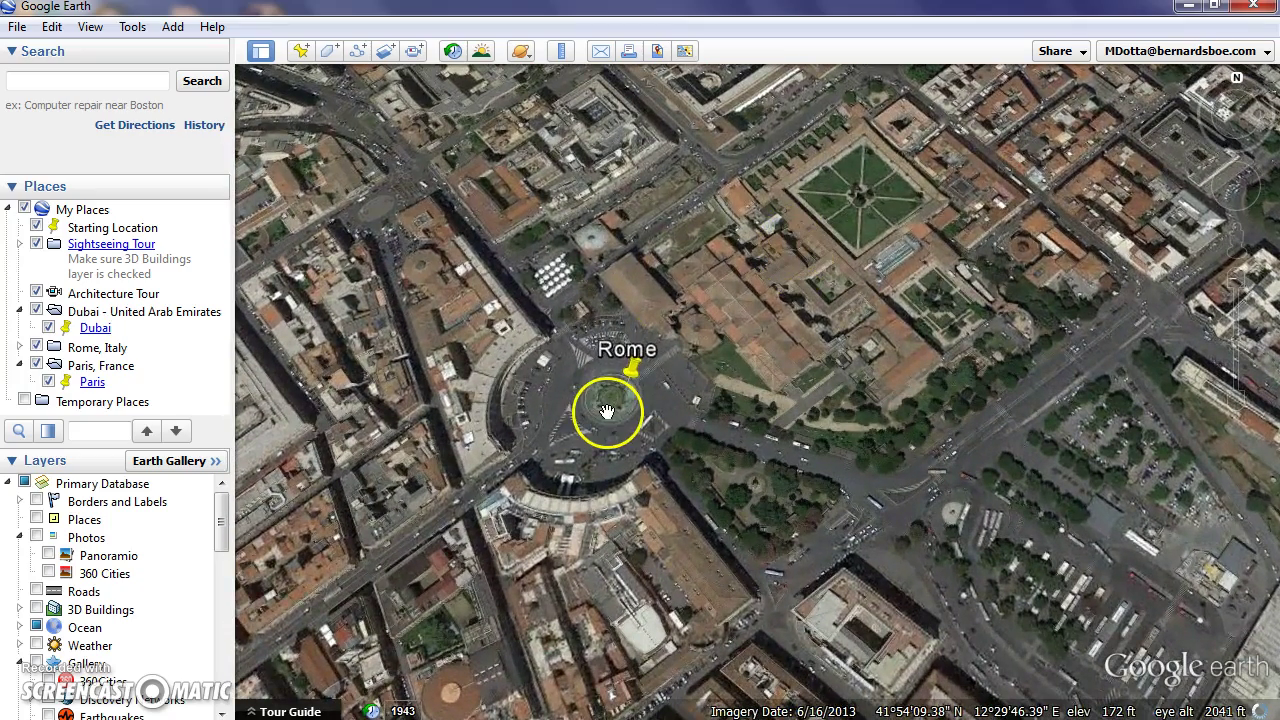
pyautogui.scroll(1, 608, 404)
# Step: Try the on-screen navigation controls to rotate, look around, pan and zoom the aerial view of the Rome roundabout
pyautogui.moveTo(1222, 148)
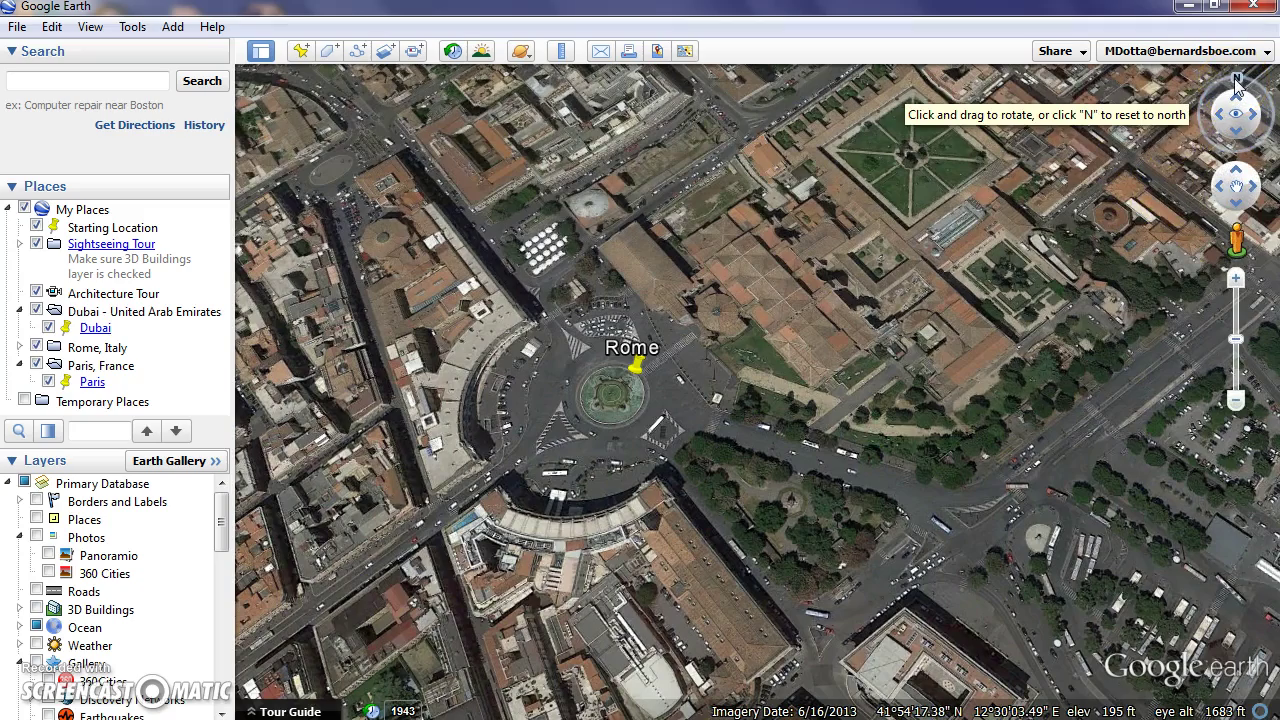
pyautogui.moveTo(1236, 83)
pyautogui.mouseDown()
pyautogui.moveTo(1268, 100)
pyautogui.moveTo(1264, 130)
pyautogui.moveTo(1242, 150)
pyautogui.moveTo(1203, 104)
pyautogui.moveTo(1228, 84)
pyautogui.moveTo(1238, 103)
pyautogui.mouseUp()
pyautogui.click(1238, 103)
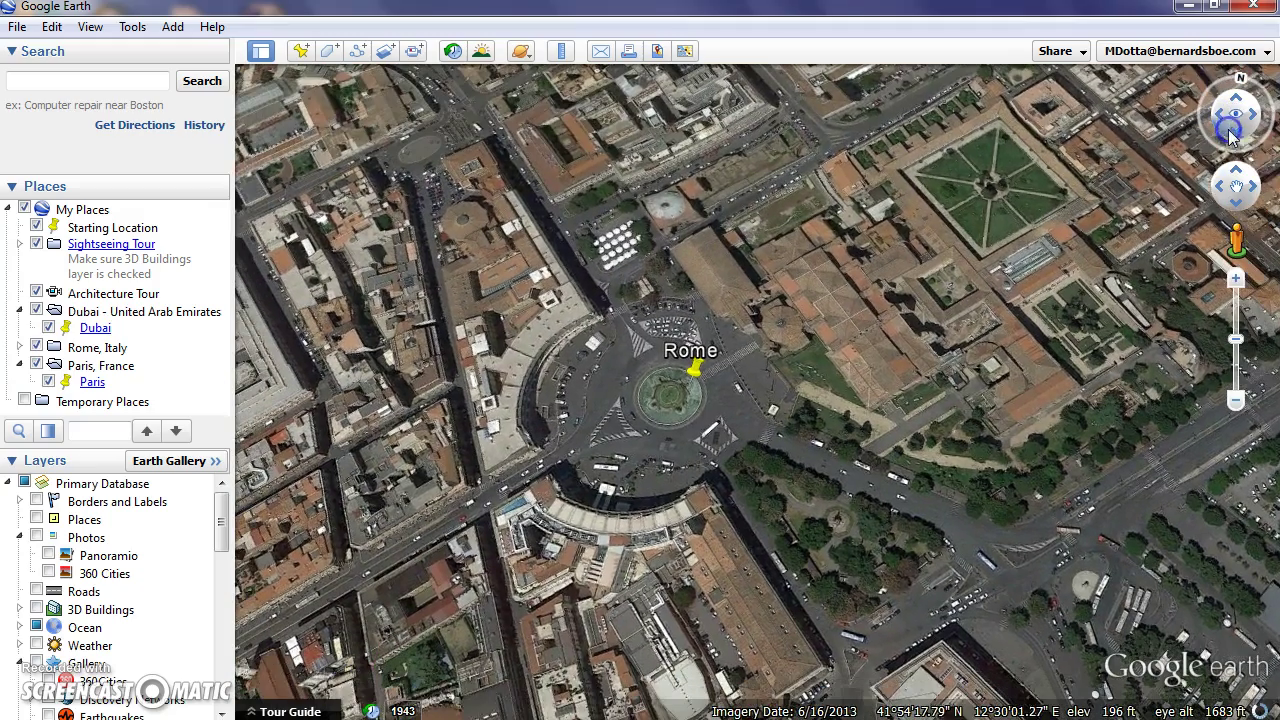
pyautogui.click(1237, 187)
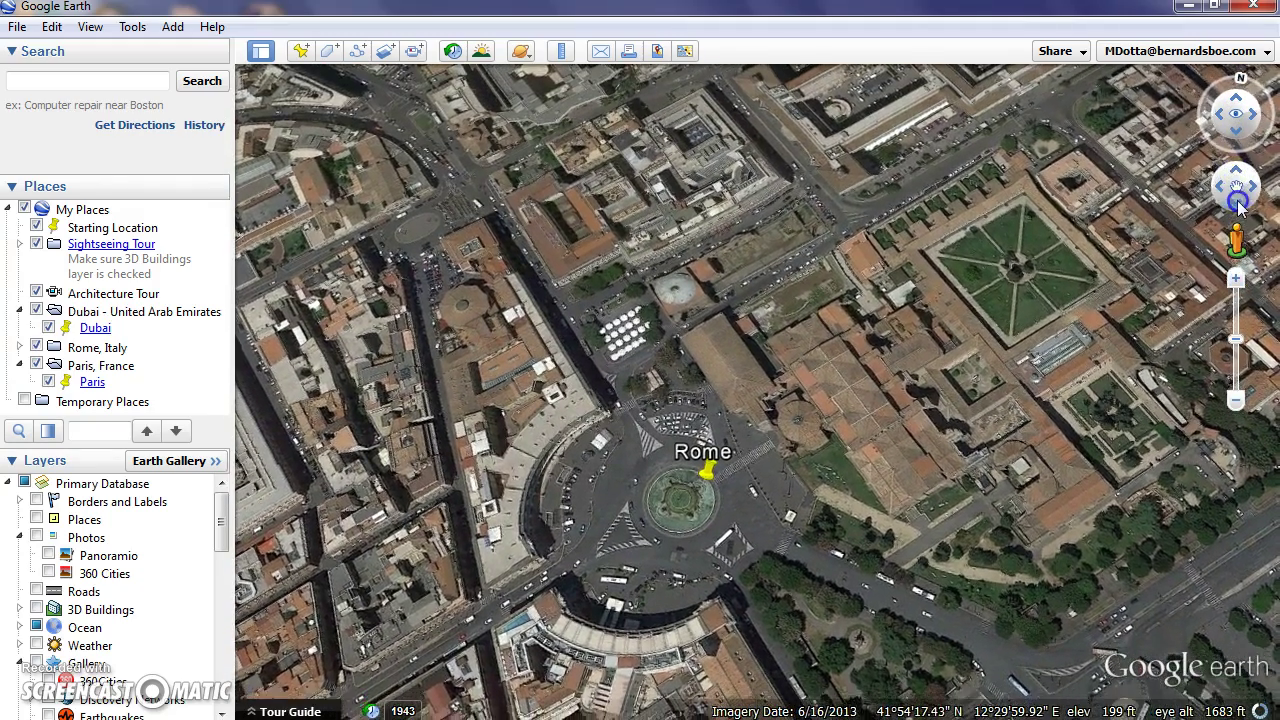
pyautogui.click(1238, 202)
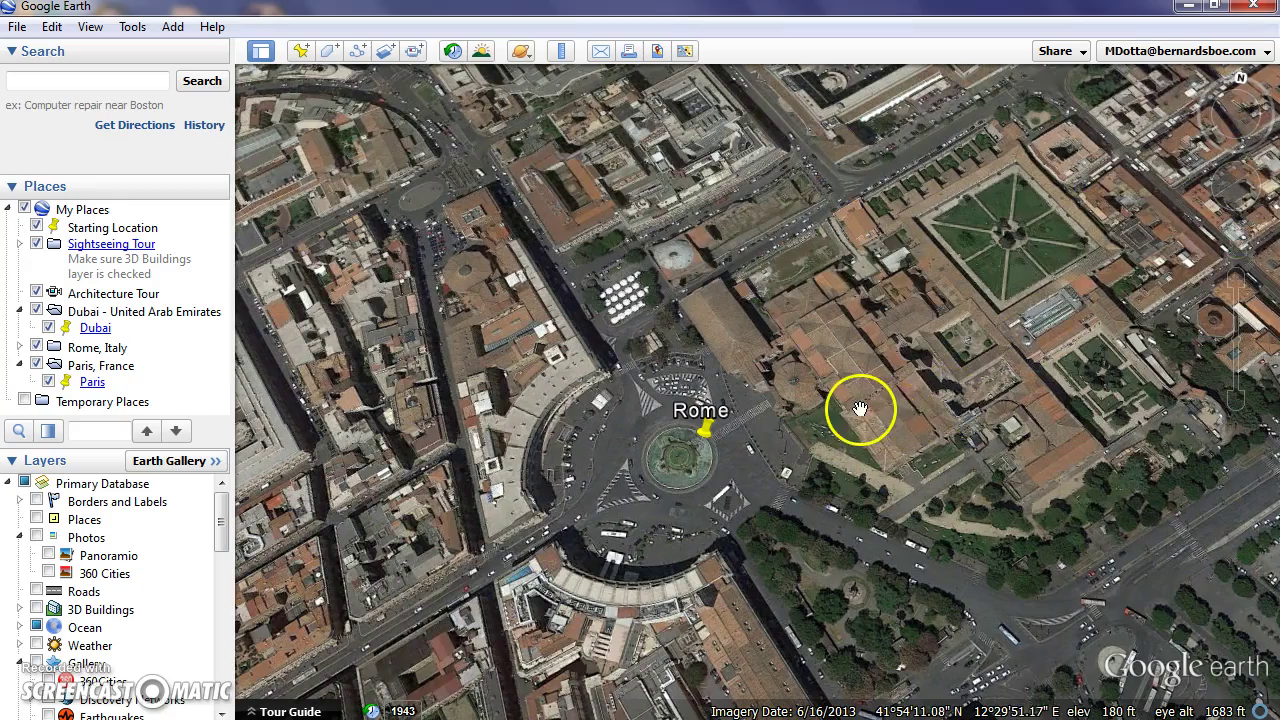
pyautogui.scroll(-2, 860, 410)
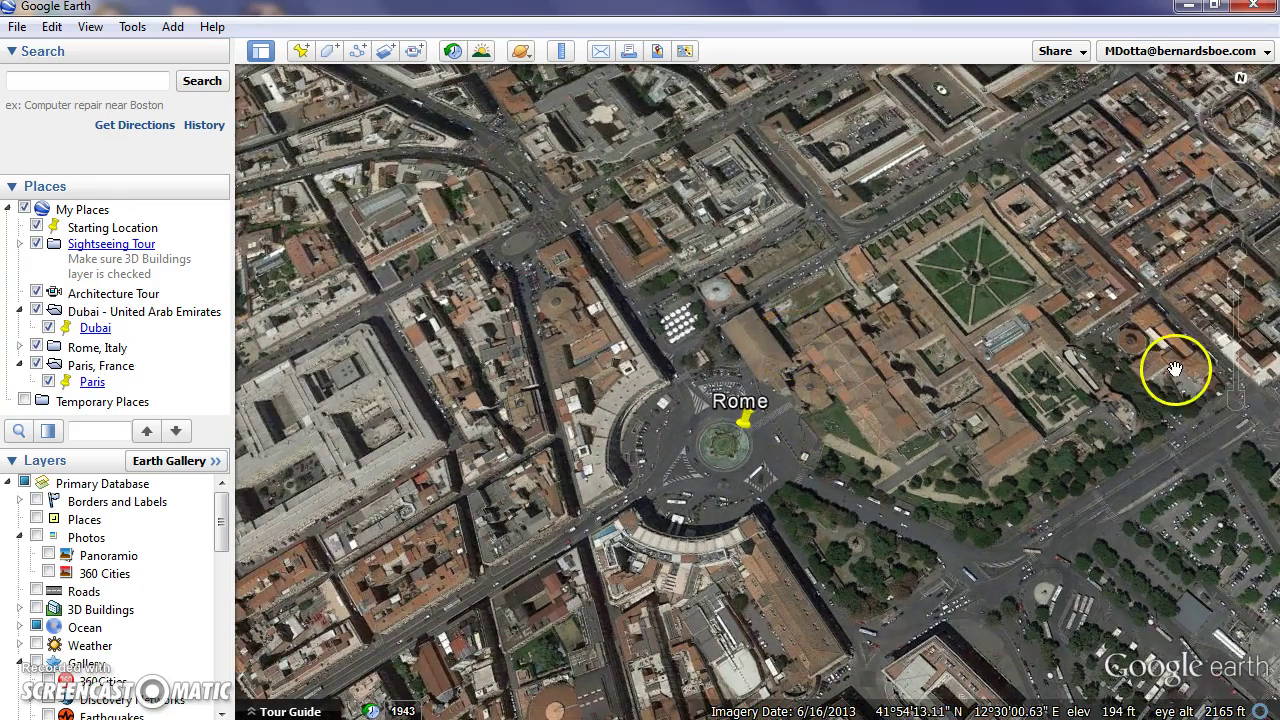
pyautogui.click(1241, 283)
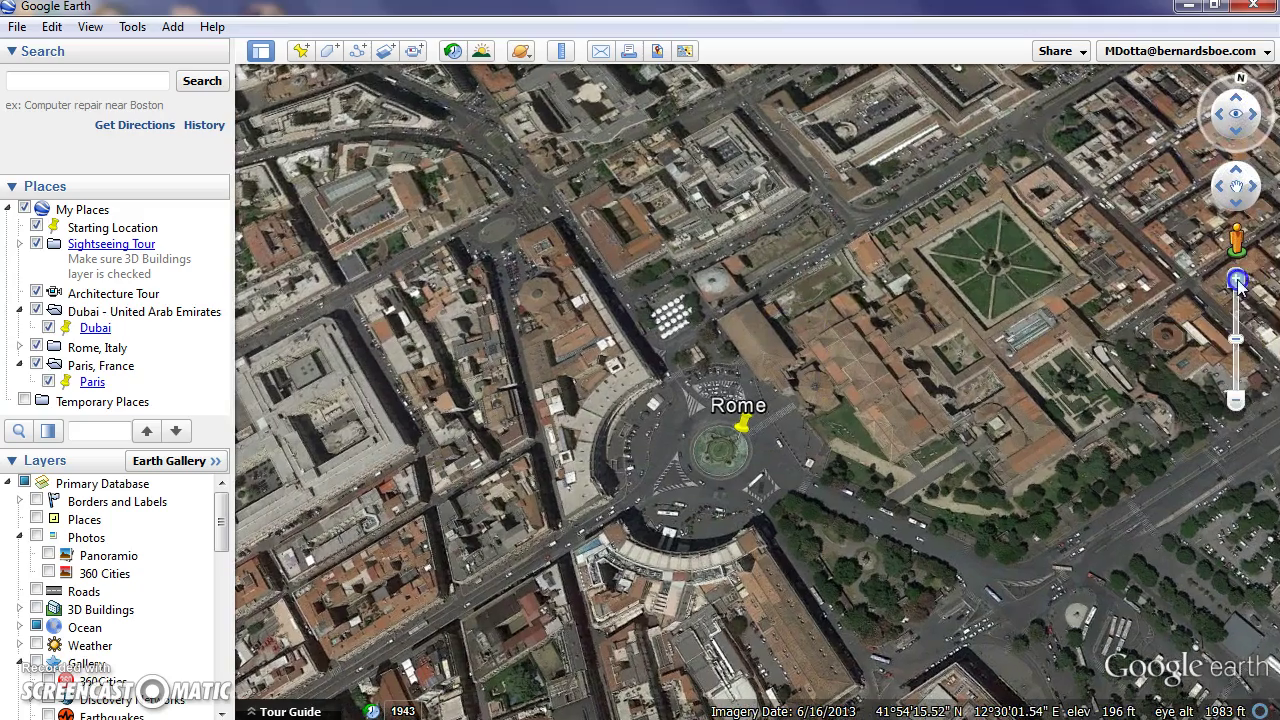
pyautogui.click(1234, 400)
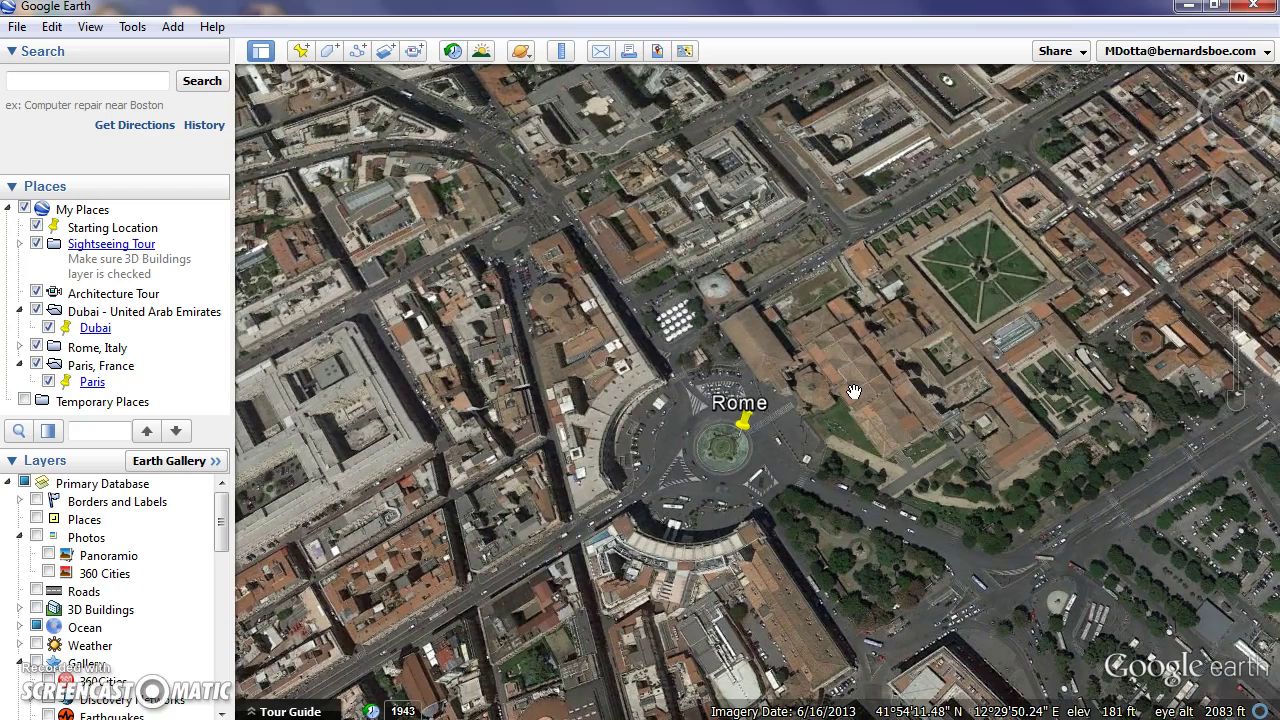
# Step: Tilt the aerial view toward the horizon and orbit around the Rome placemark to see the city obliquely from another direction
pyautogui.moveTo(849, 395); pyautogui.dragTo(784, 366)
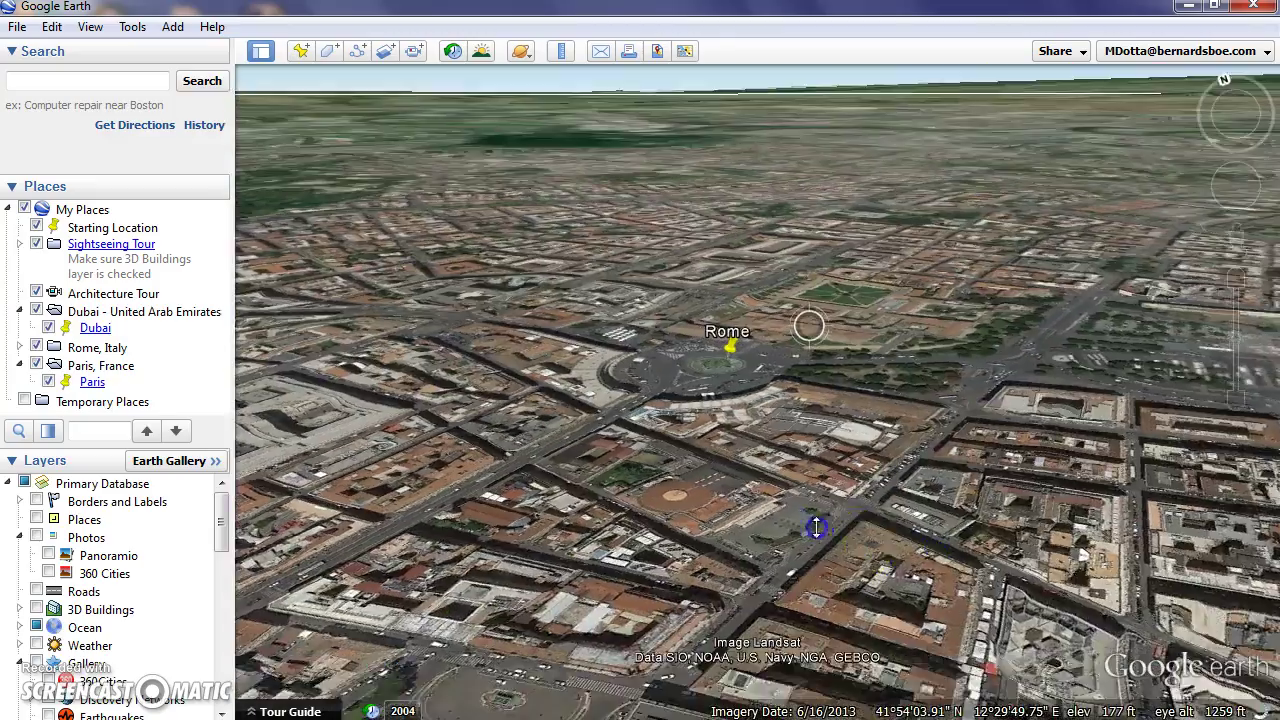
pyautogui.moveTo(816, 527); pyautogui.dragTo(580, 537, button='middle')
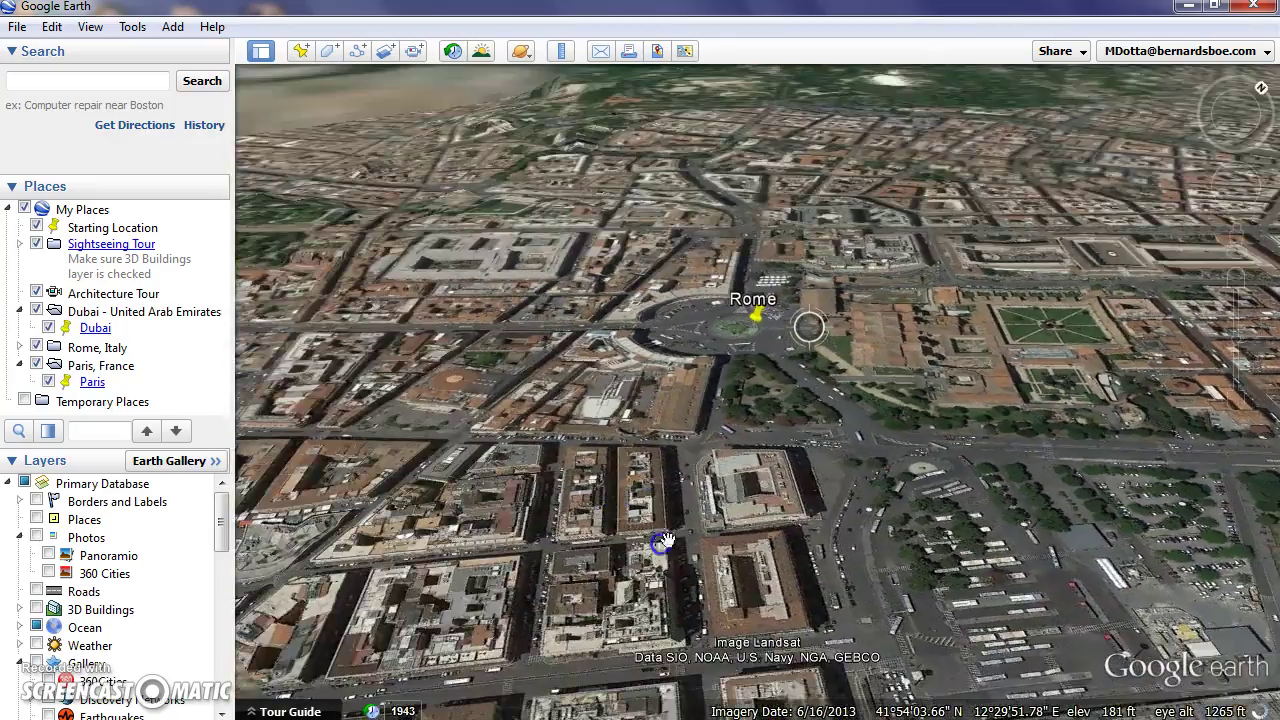
pyautogui.moveTo(712, 400); pyautogui.dragTo(773, 395)
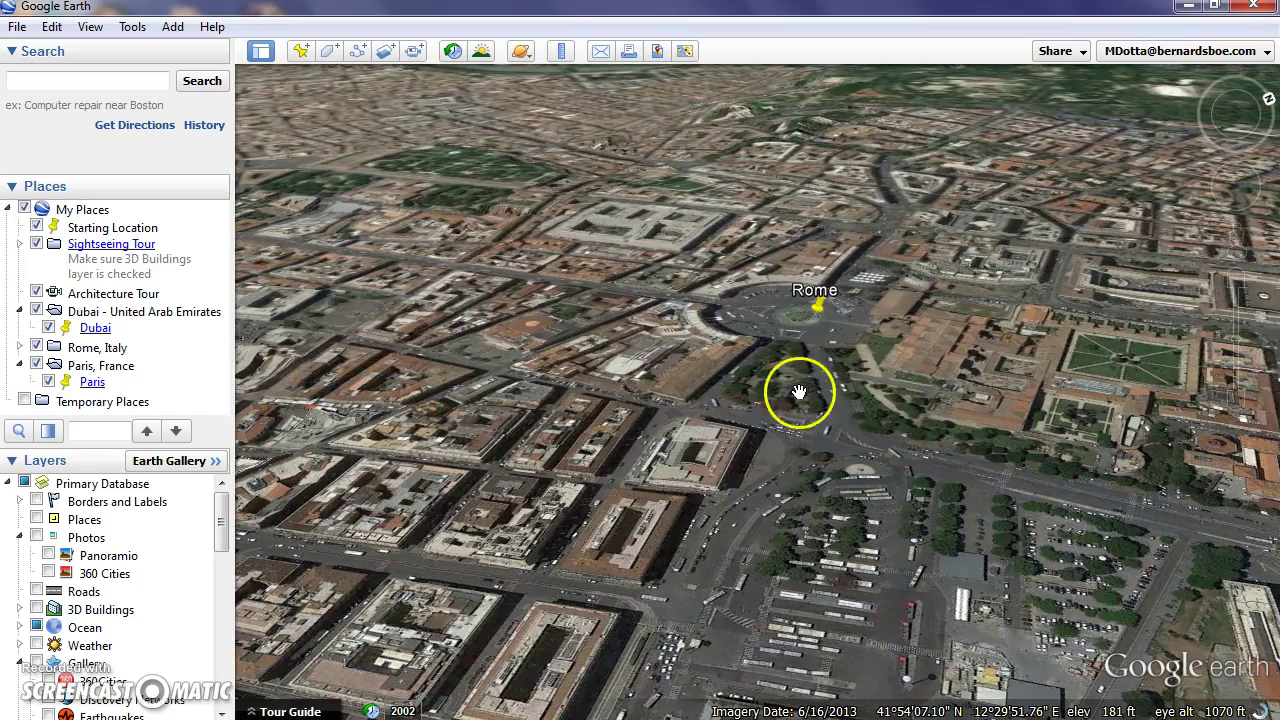
pyautogui.moveTo(886, 386); pyautogui.dragTo(775, 400, button='middle')
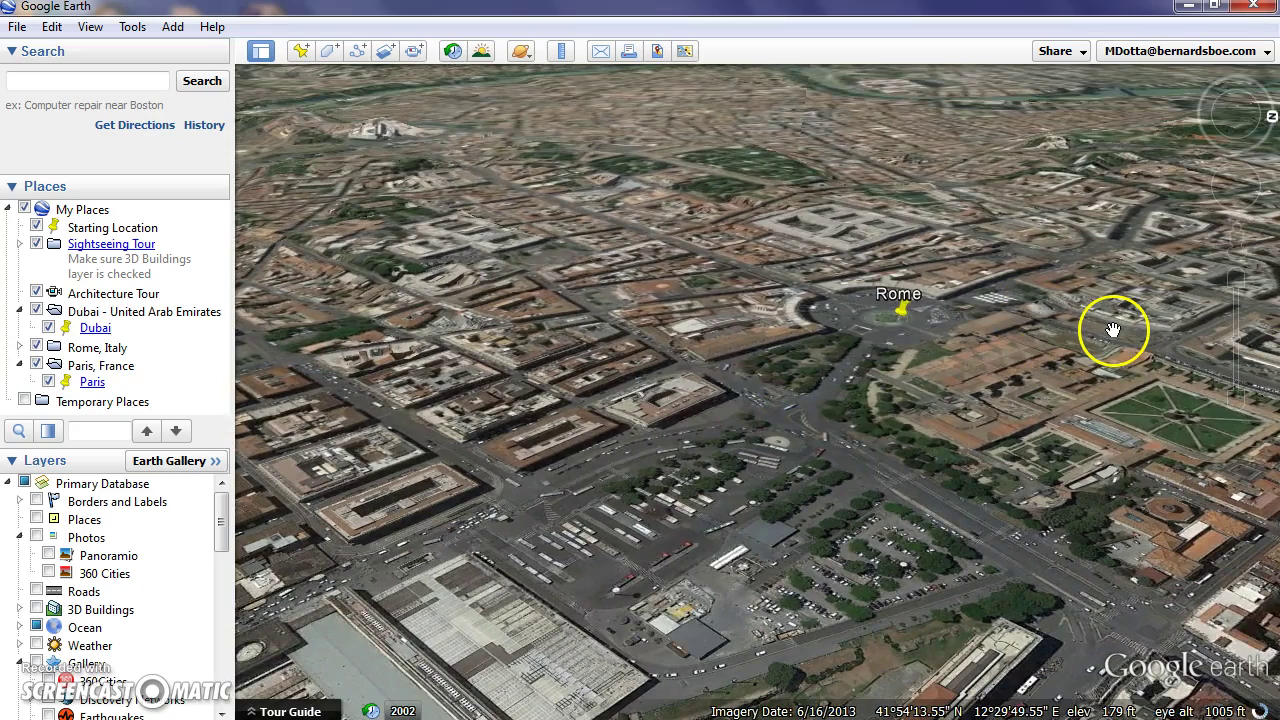
pyautogui.moveTo(1270, 118)
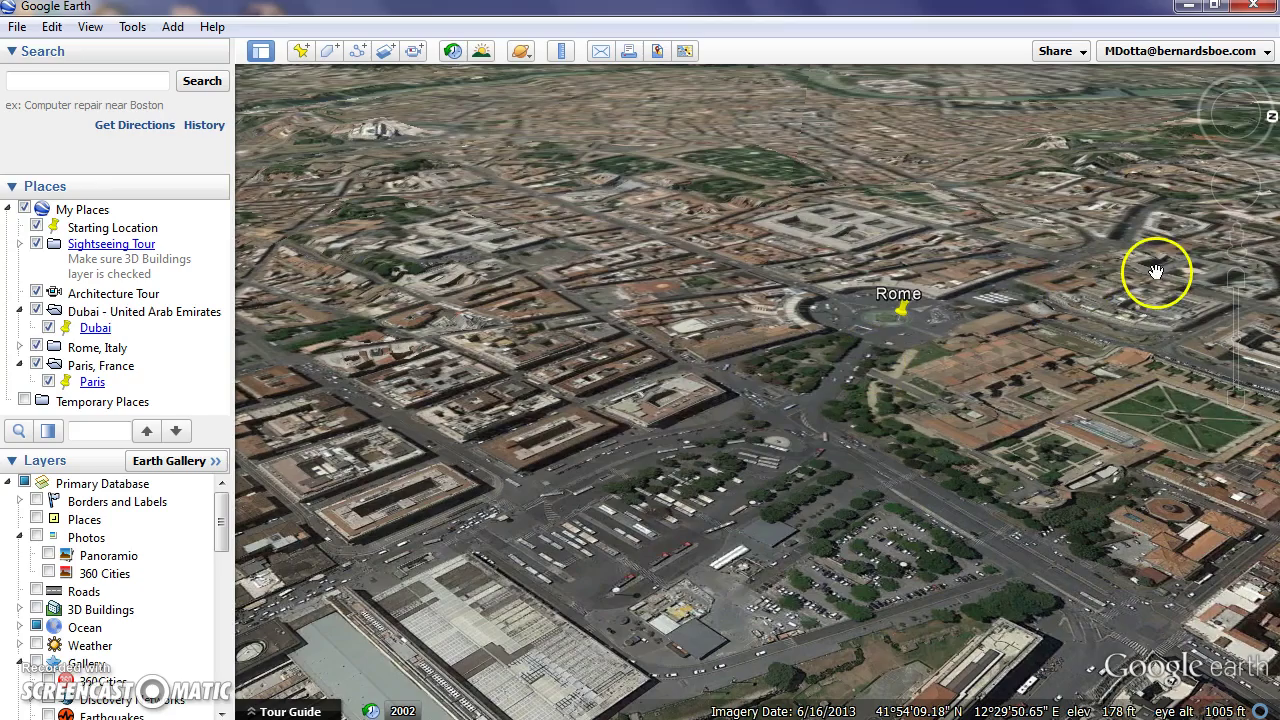
# Step: Examine the road junction near the Rome roundabout up close and enter Street View on Via delle Terme di Diocleziano
pyautogui.doubleClick(806, 431)
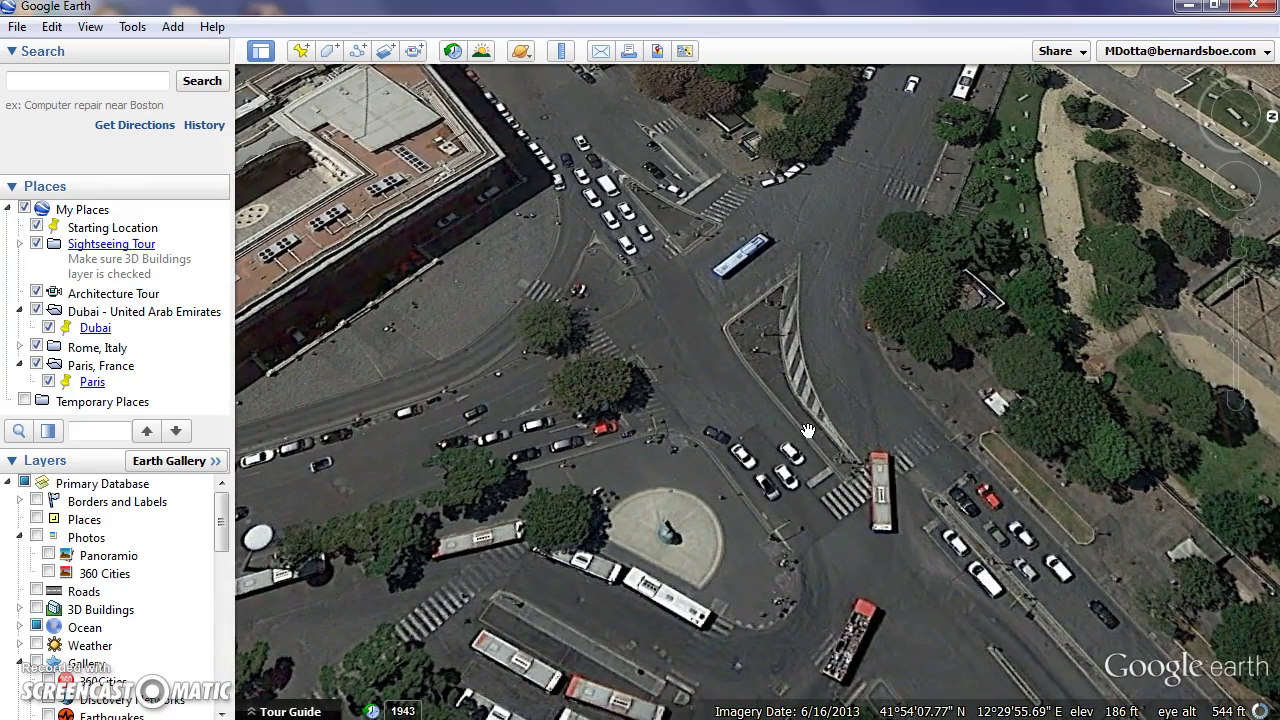
pyautogui.scroll(-5, 808, 430)
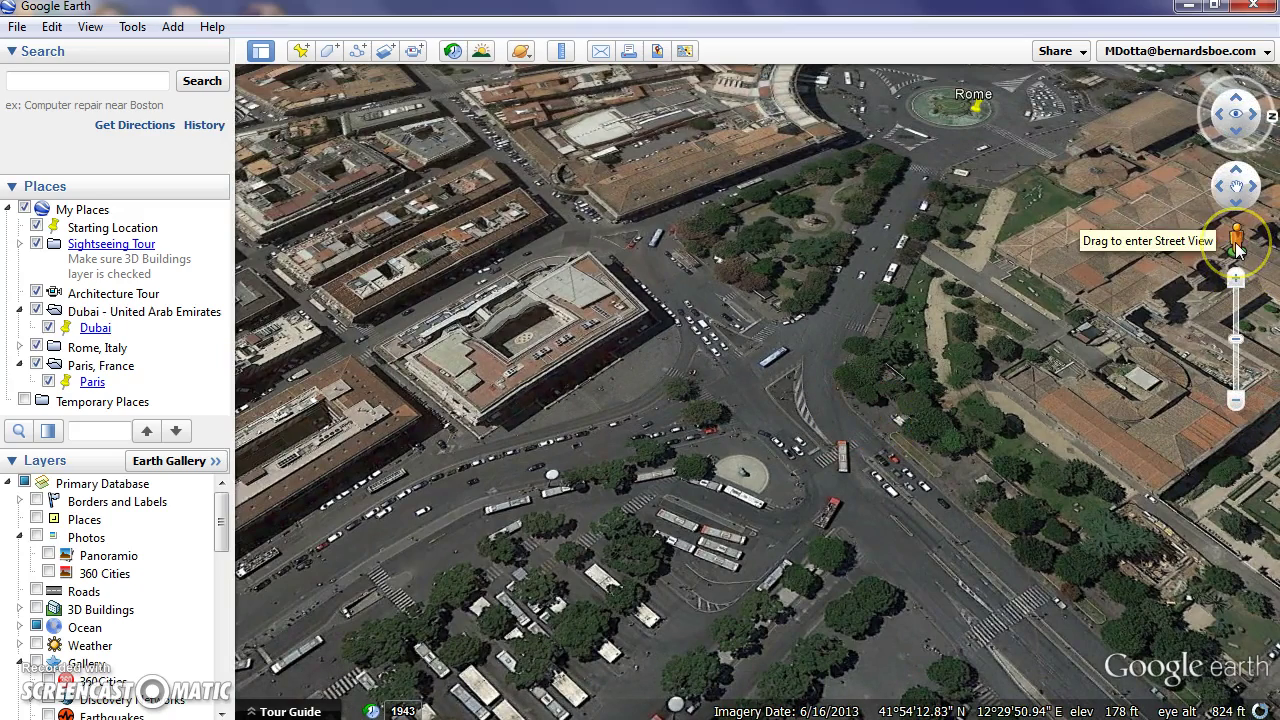
pyautogui.moveTo(1236, 240); pyautogui.dragTo(590, 227)
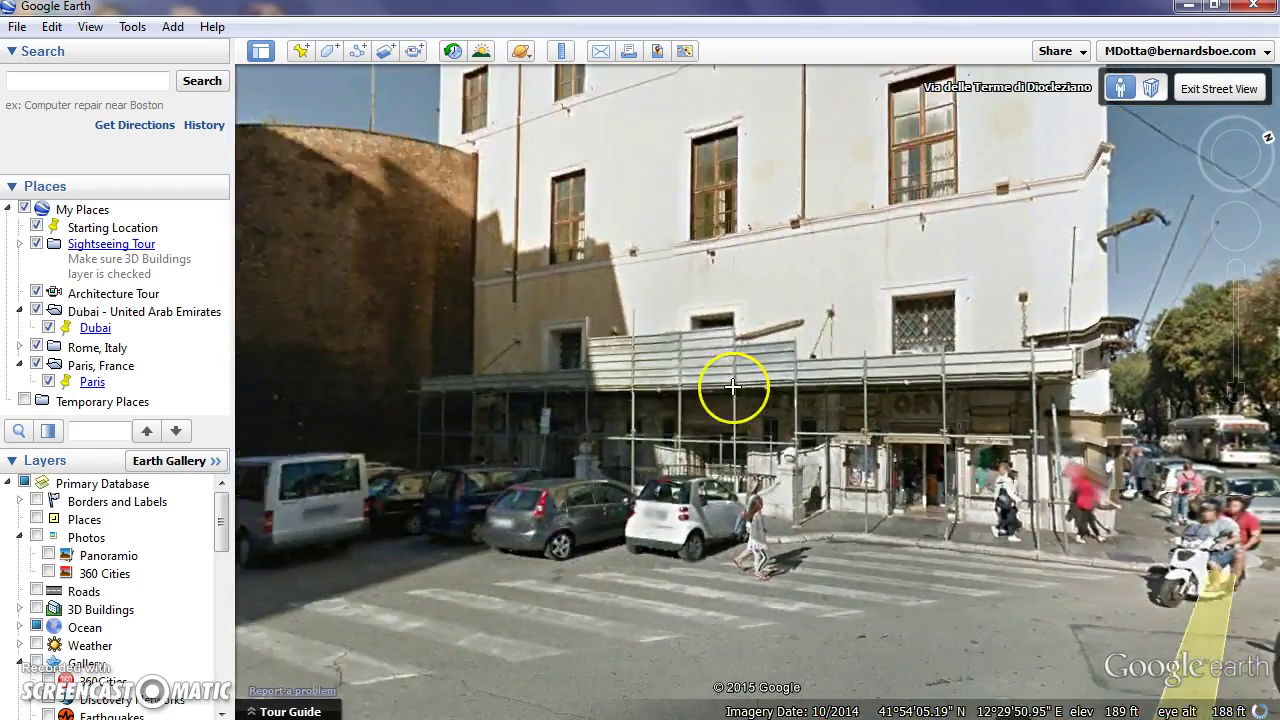
# Step: Look around the street in Street View, turning from the scaffolded white building toward the trees and buses
pyautogui.click(733, 387)
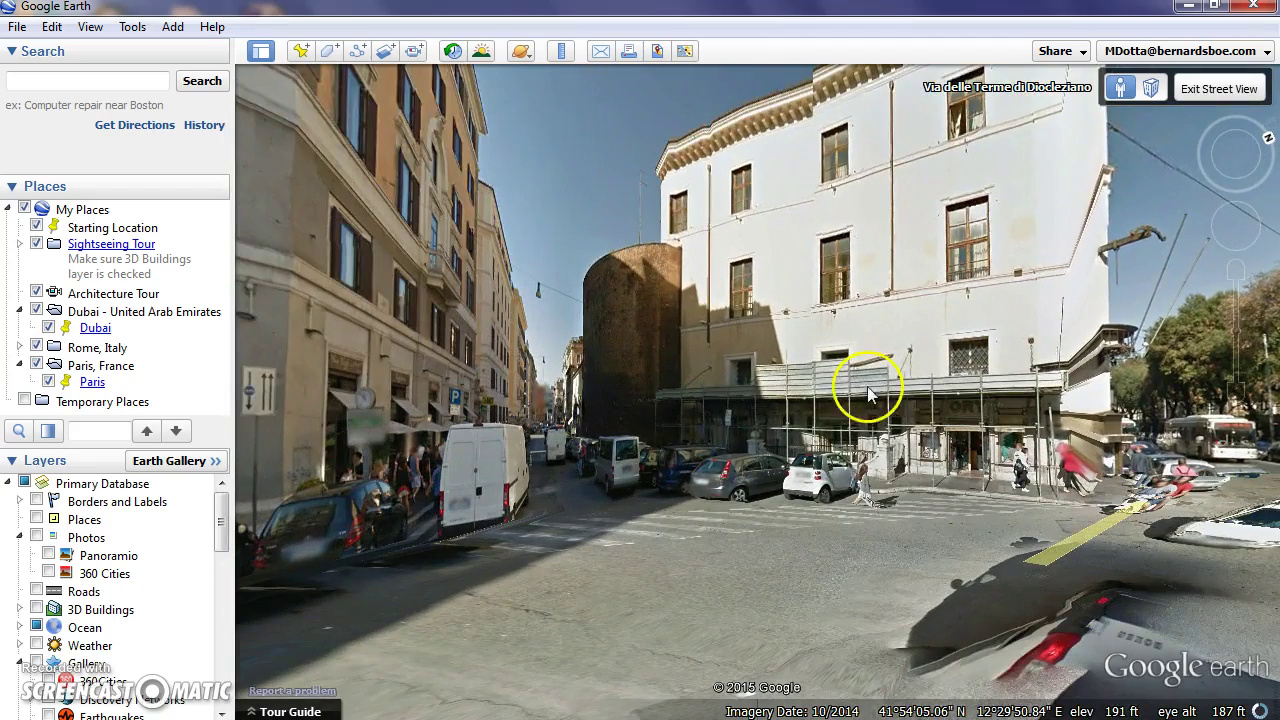
pyautogui.moveTo(924, 393); pyautogui.dragTo(594, 380)
pyautogui.moveTo(957, 371); pyautogui.dragTo(640, 373)
pyautogui.moveTo(991, 394); pyautogui.dragTo(1071, 366)
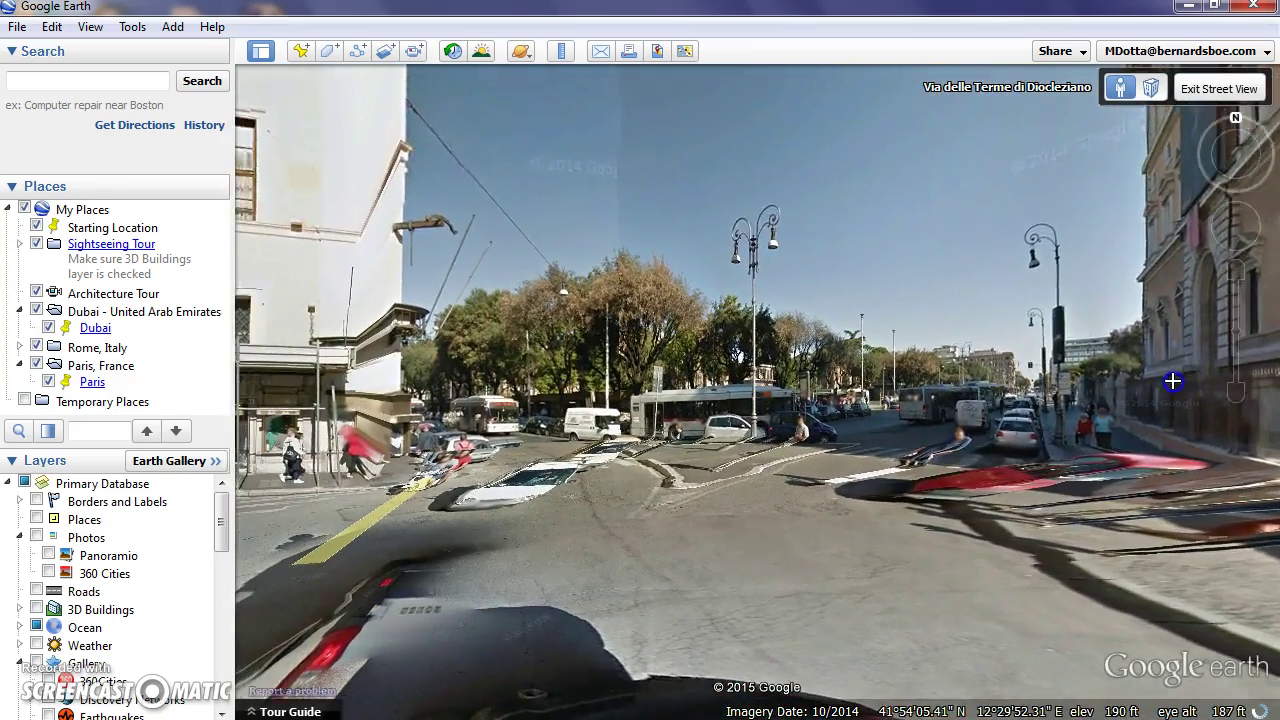
pyautogui.click(762, 372)
pyautogui.click(634, 357)
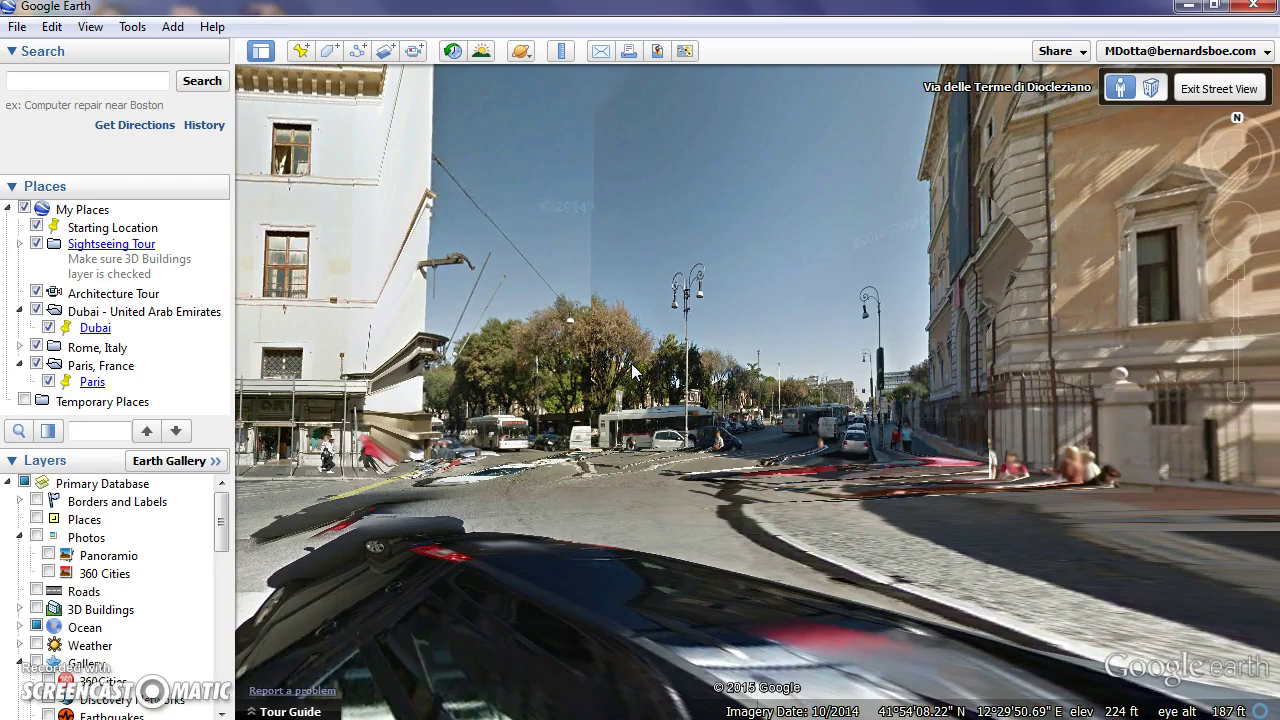
# Step: Leave Street View and zoom back out to an aerial view covering the Rome placemark and the nearby railway tracks
pyautogui.scroll(-5, 632, 371)
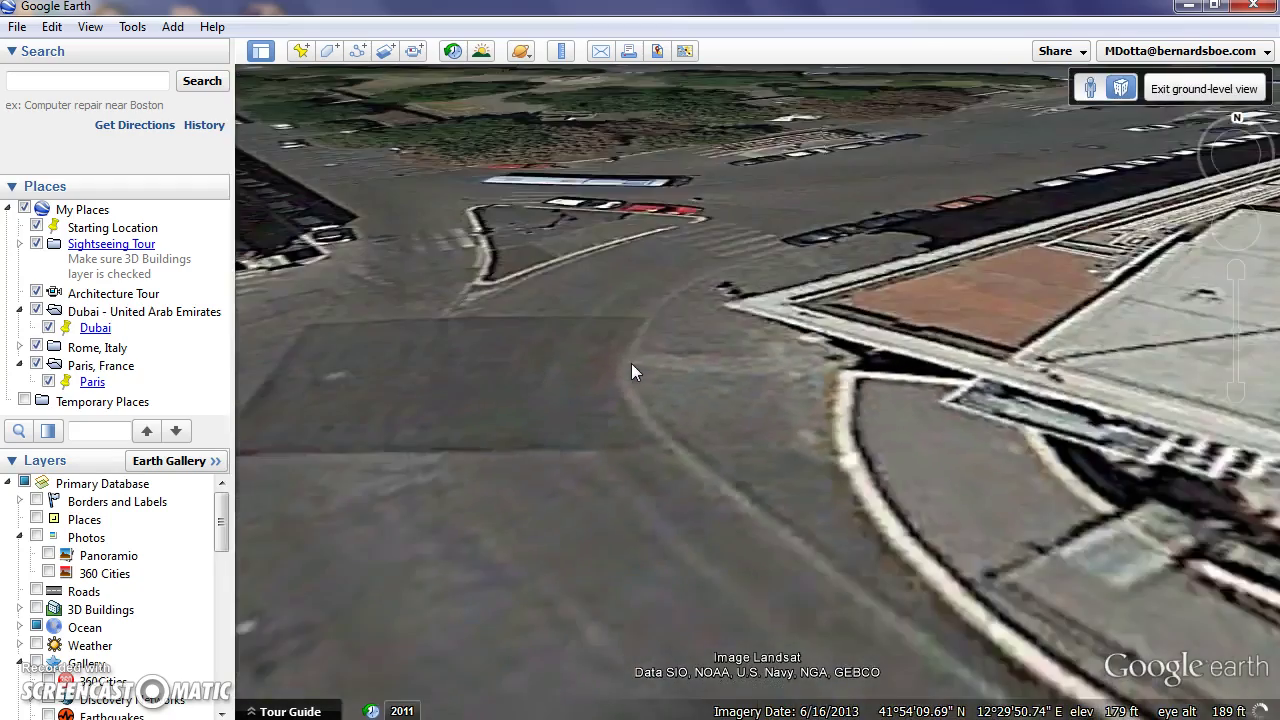
pyautogui.scroll(-3, 632, 371)
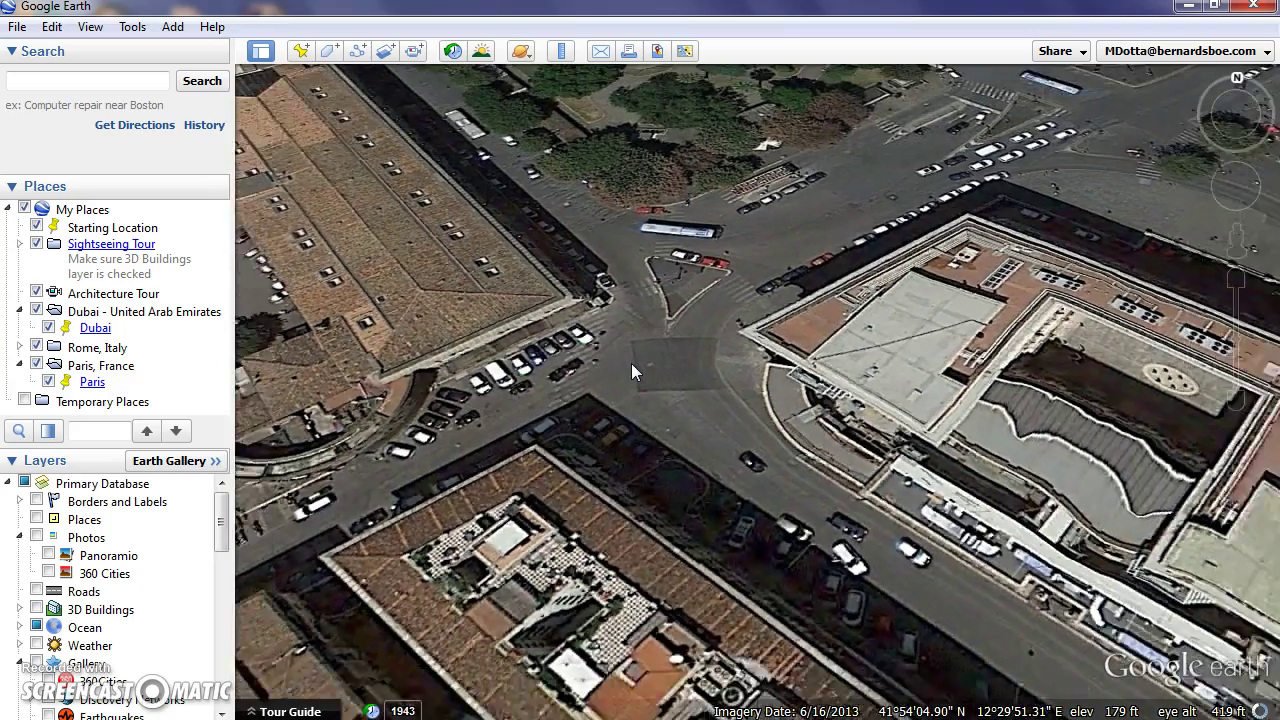
pyautogui.scroll(-2, 631, 371)
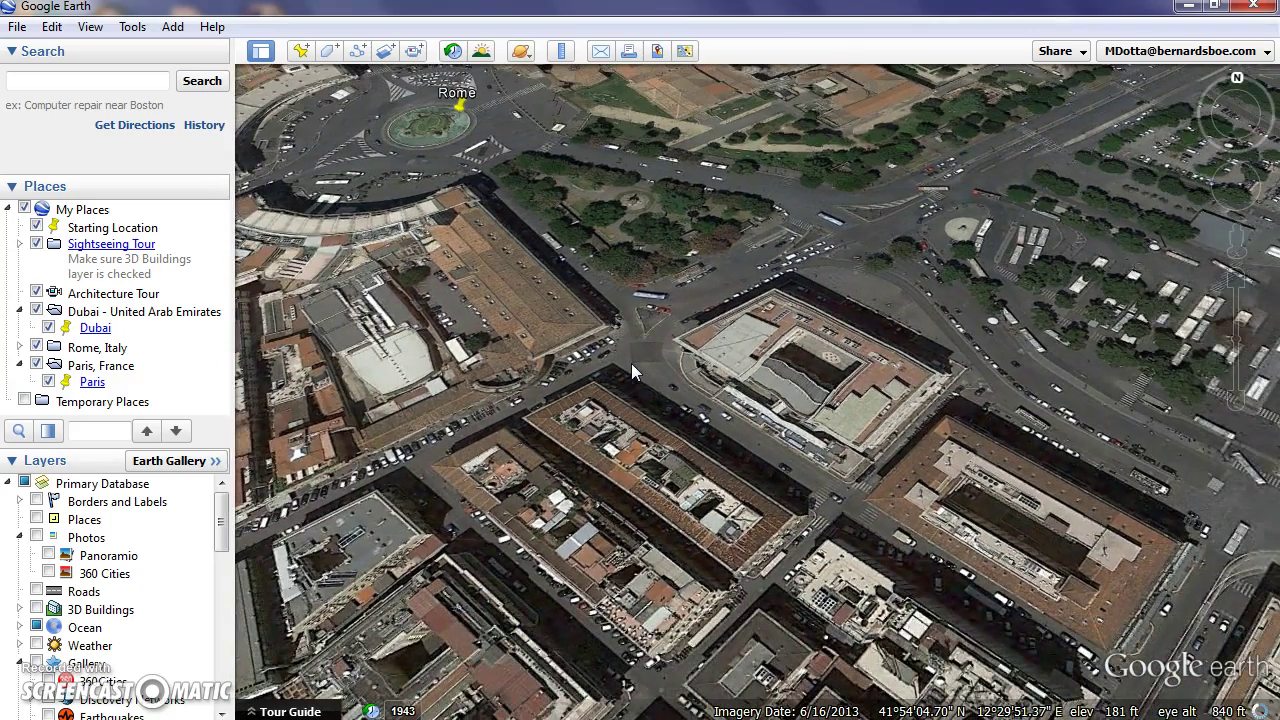
pyautogui.scroll(-2, 631, 371)
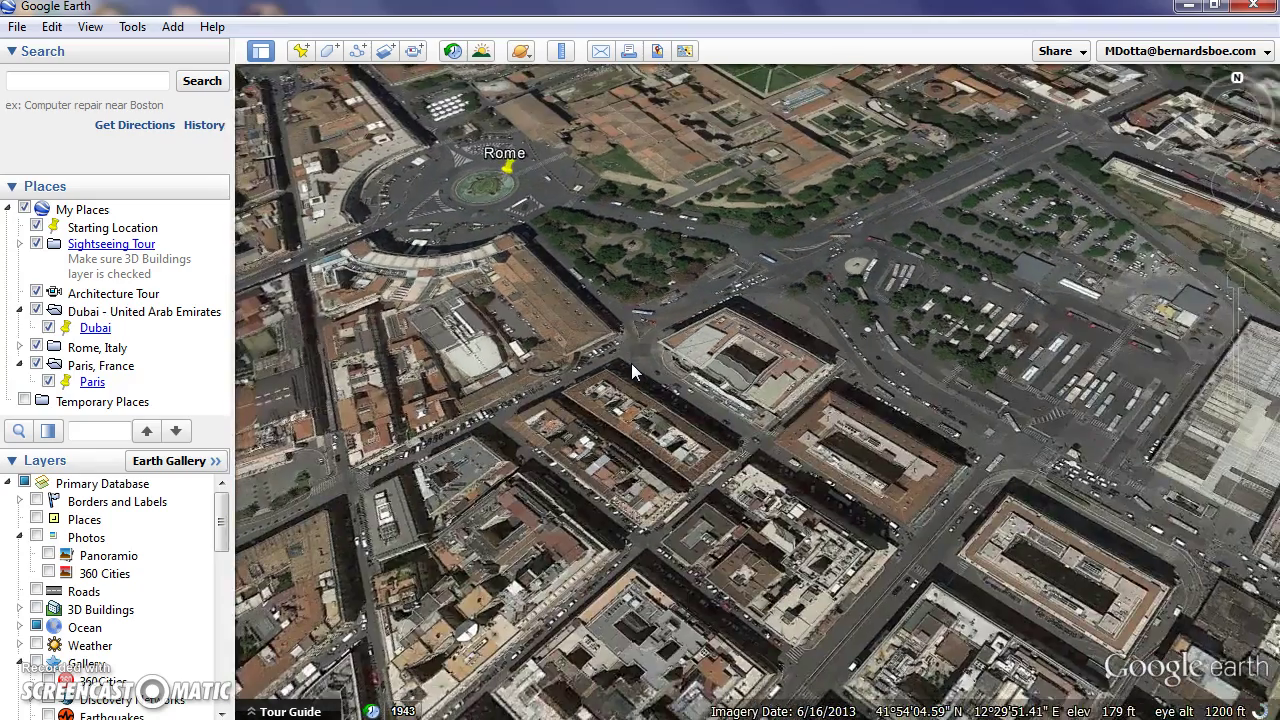
pyautogui.scroll(-2, 631, 371)
pyautogui.scroll(-3, 631, 371)
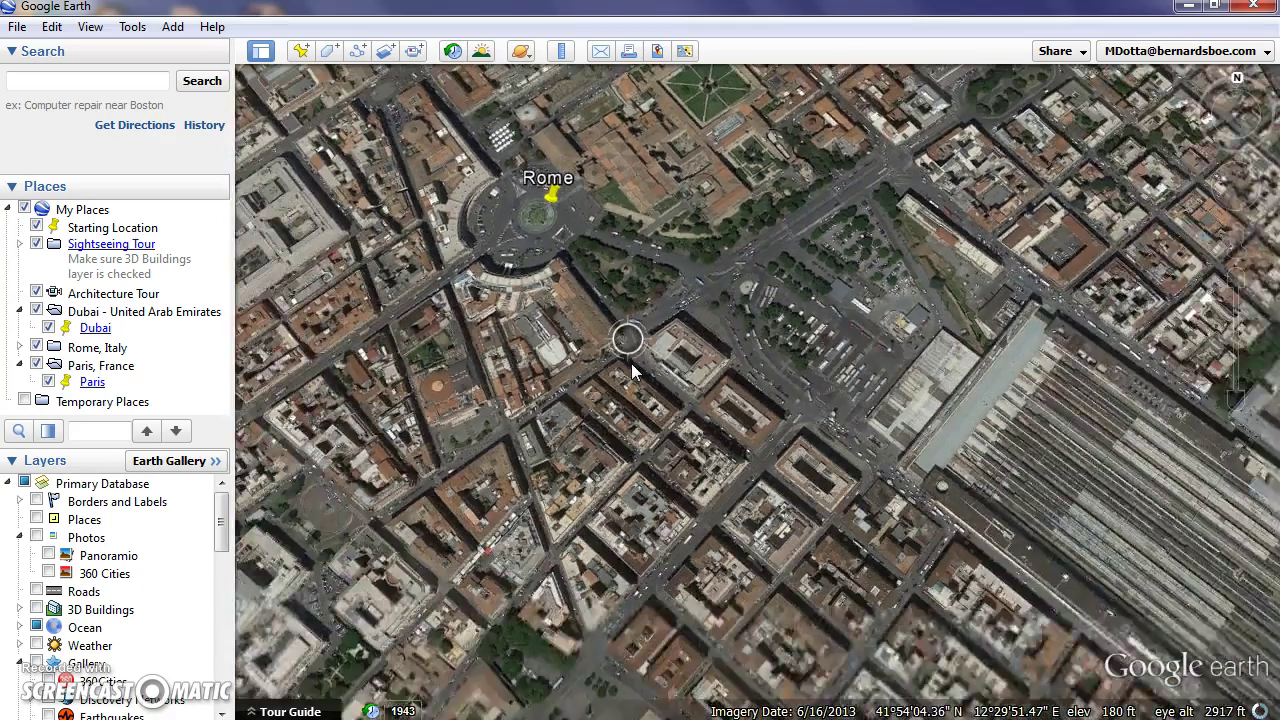
pyautogui.scroll(-1, 631, 371)
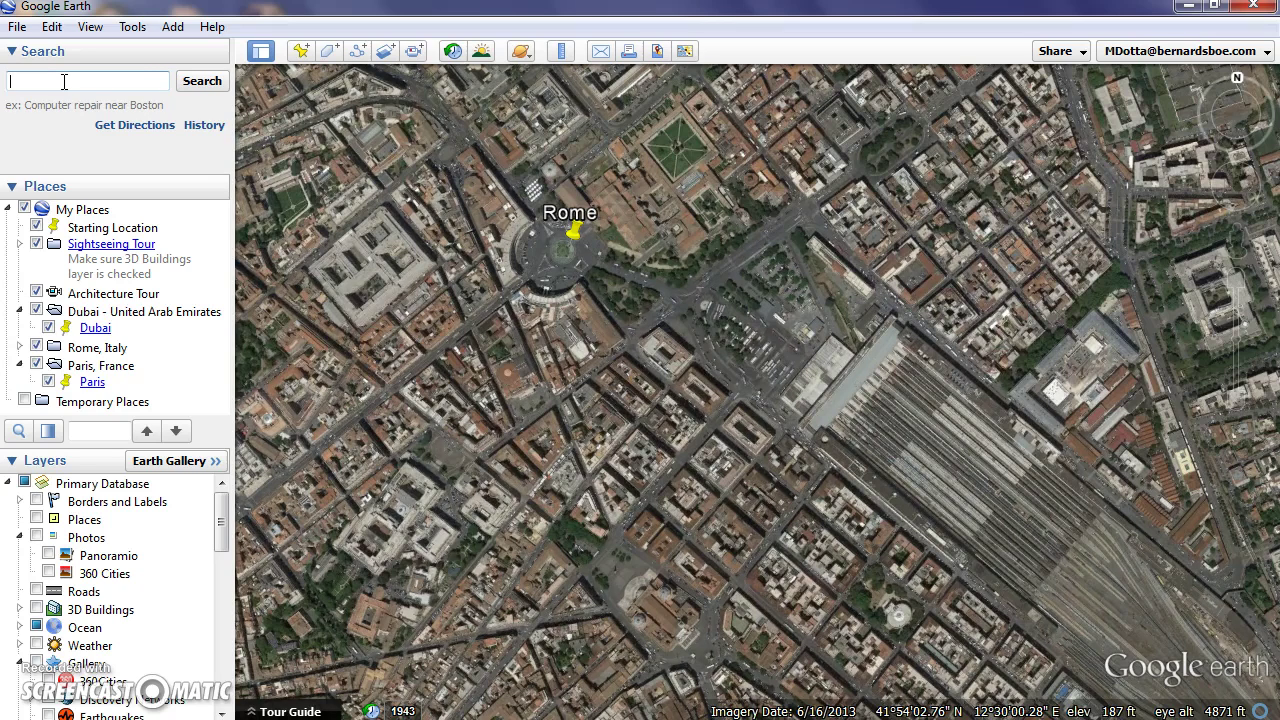
# Step: Search for New York, NY using the suggested place name and fly to it
pyautogui.write('New')
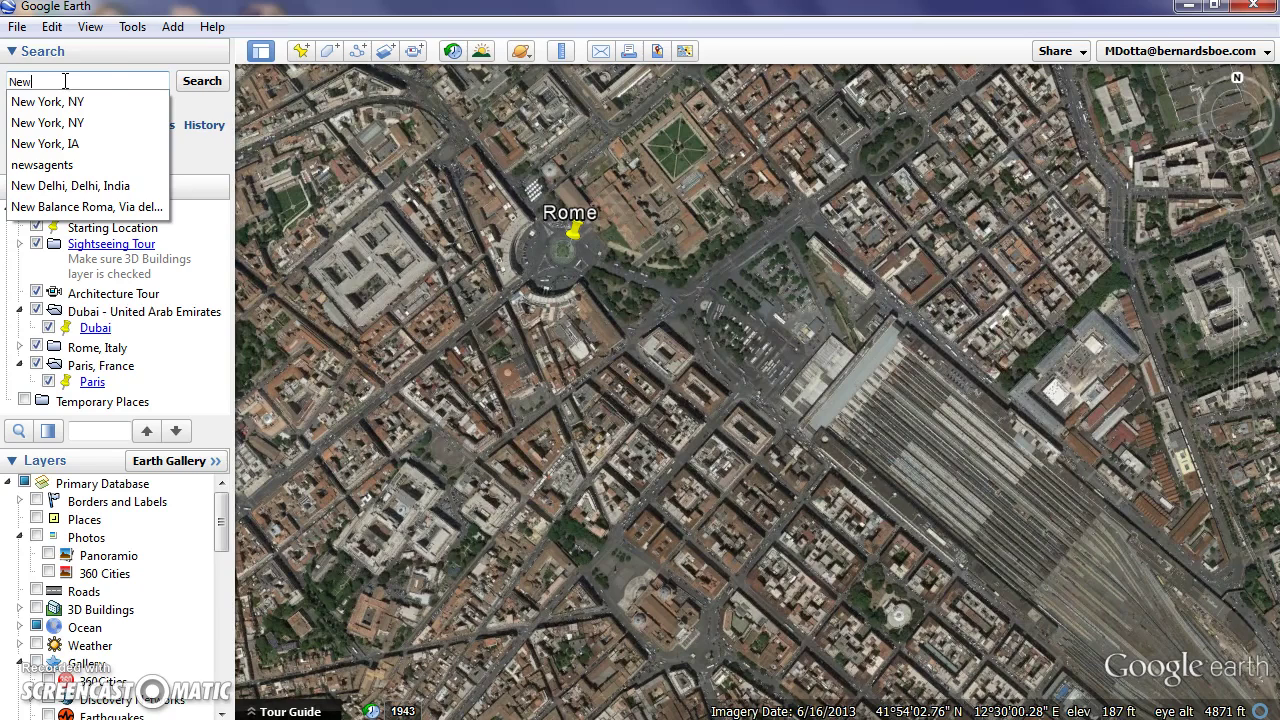
pyautogui.click(51, 102)
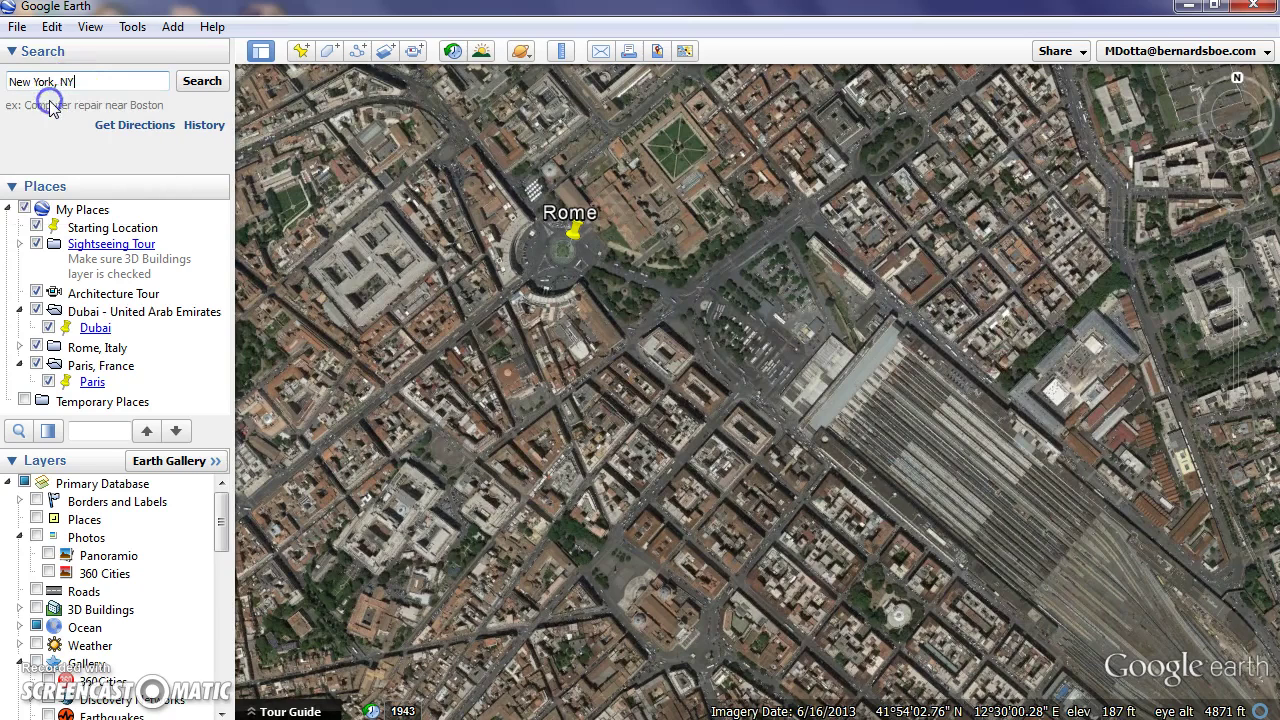
pyautogui.click(198, 83)
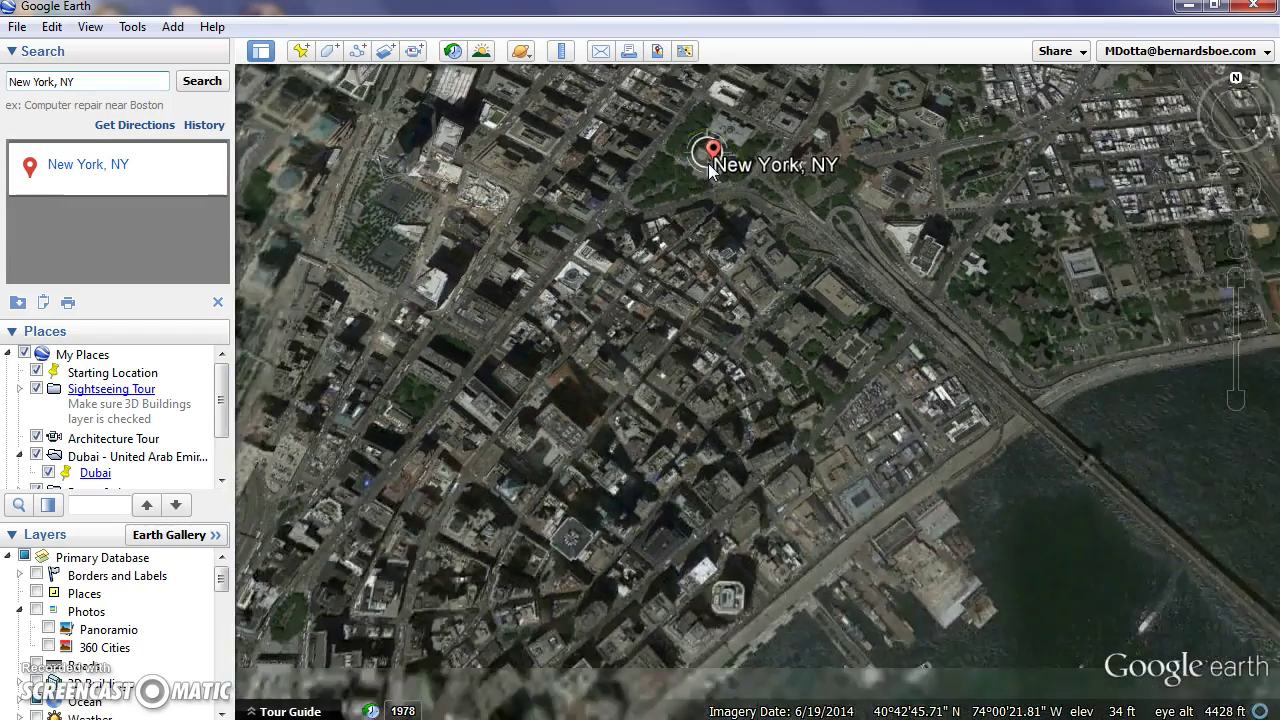
# Step: Tilt and rotate the aerial view around the New York, NY placemark to see Lower Manhattan obliquely from across the bridge
pyautogui.scroll(-1, 708, 163)
pyautogui.moveTo(708, 163); pyautogui.dragTo(516, 312, button='middle')
pyautogui.scroll(3, 735, 152)
pyautogui.moveTo(735, 214); pyautogui.dragTo(631, 225, button='middle')
pyautogui.scroll(-3, 631, 225)
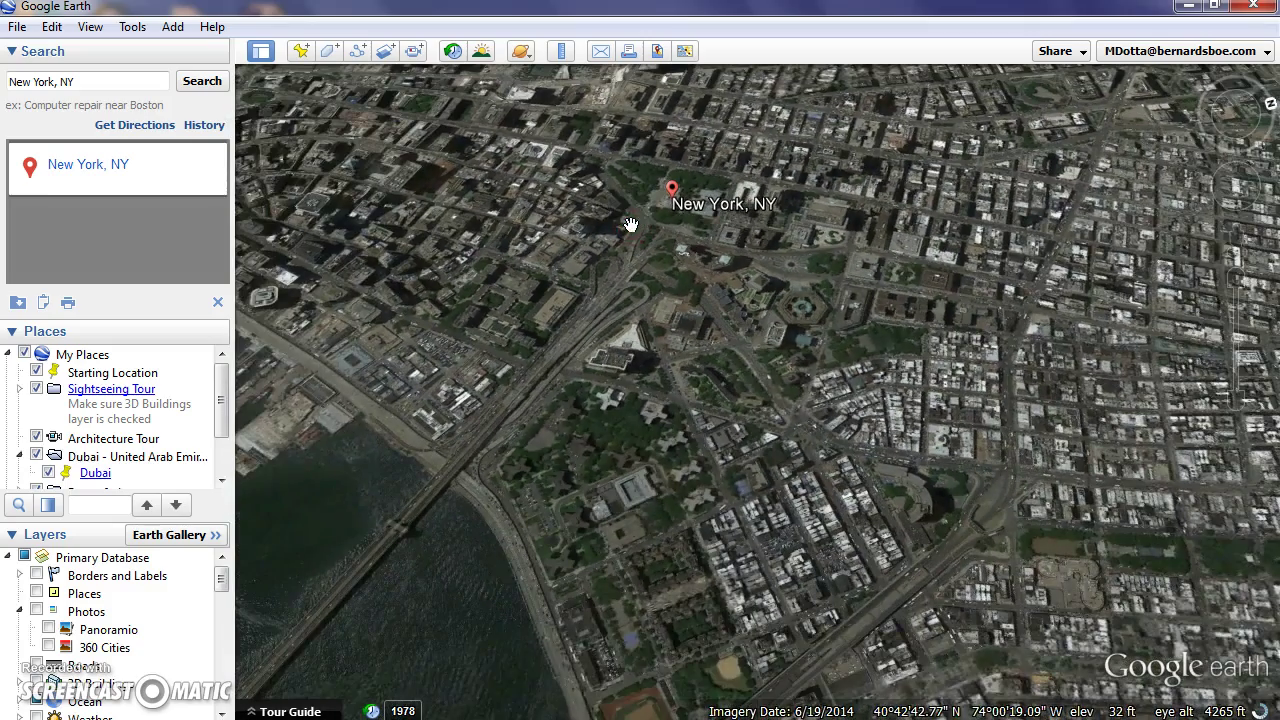
# Step: Zoom out until Lower Manhattan and the surrounding rivers are visible, and zoom in close on the Starting Location placemark
pyautogui.click(404, 517)
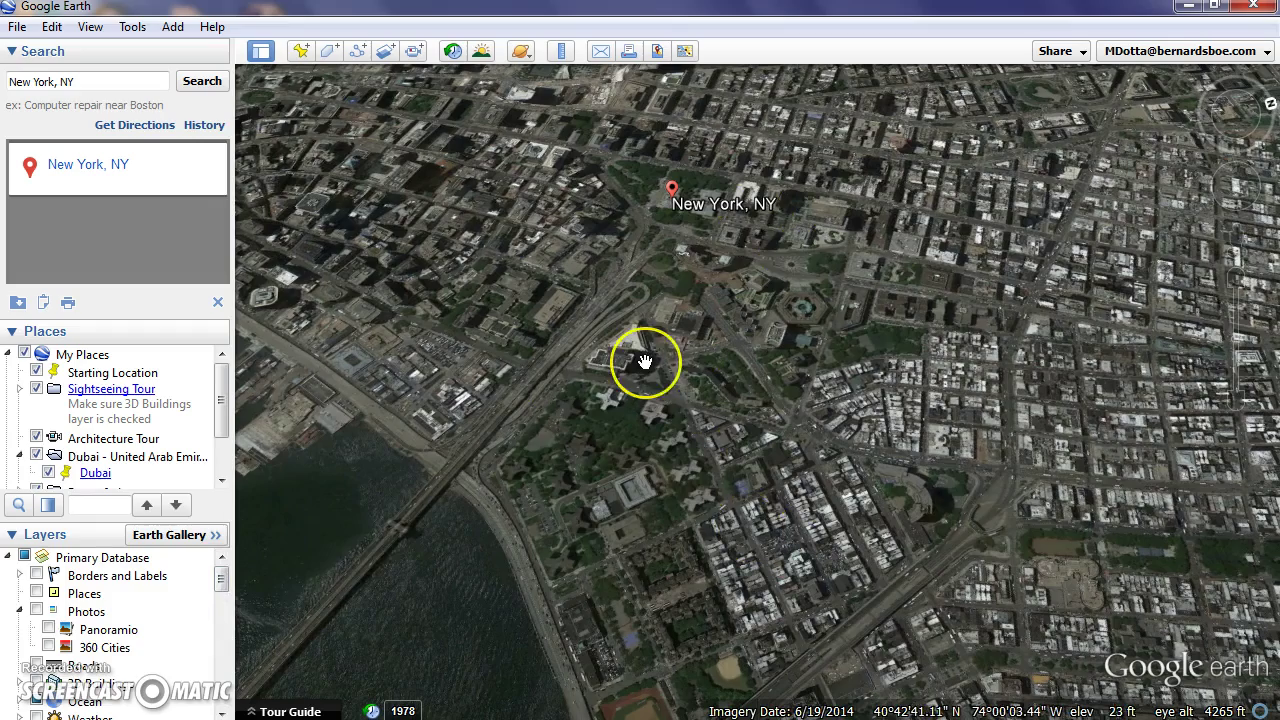
pyautogui.scroll(-2, 643, 362)
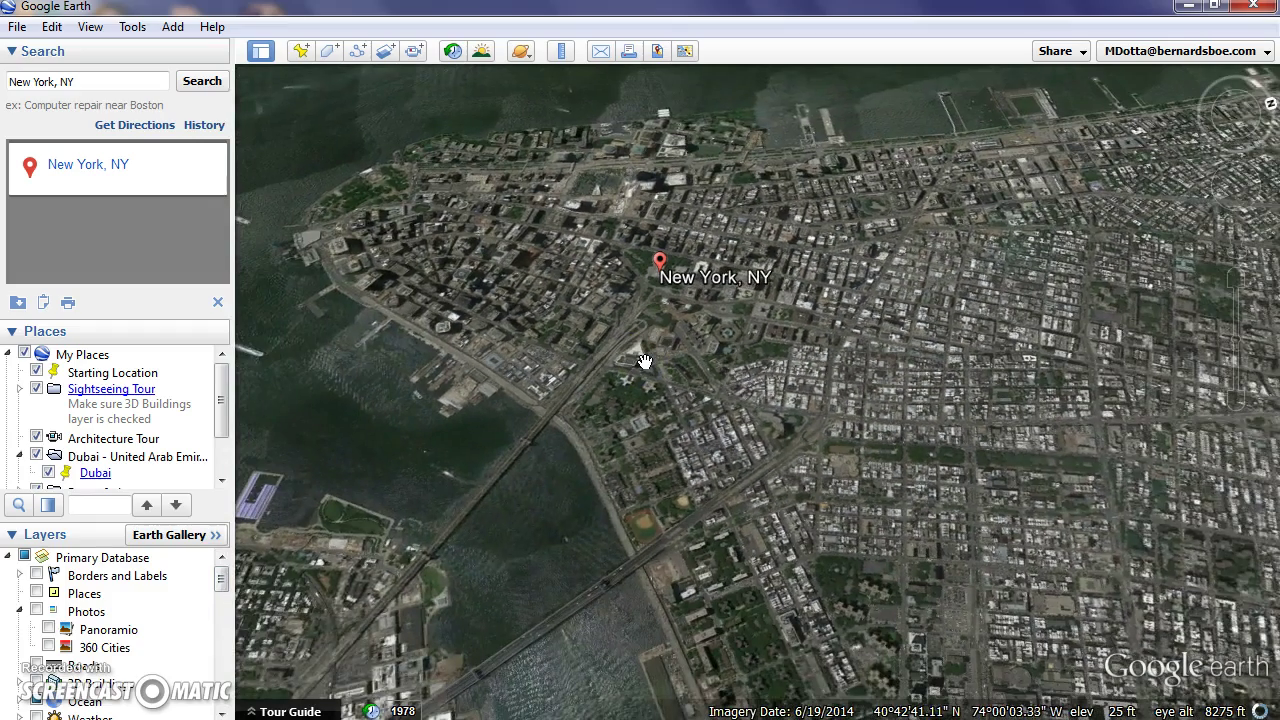
pyautogui.scroll(-3, 643, 360)
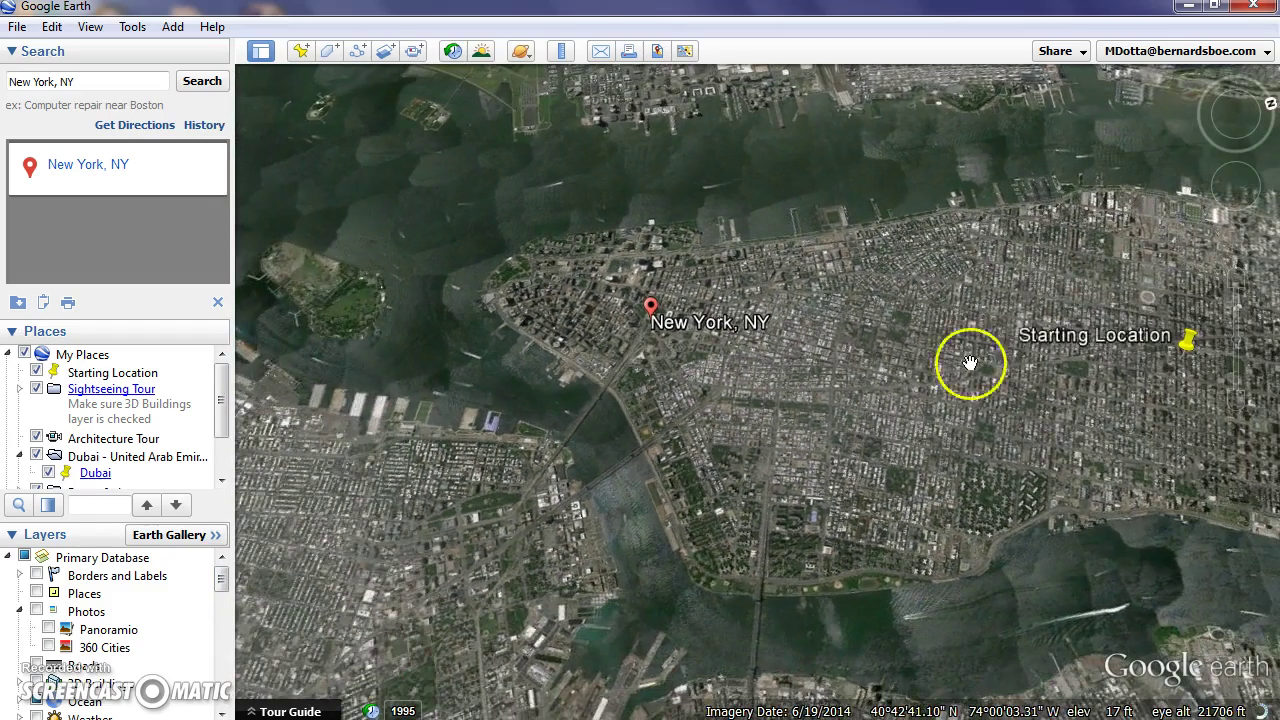
pyautogui.scroll(3, 1200, 362)
pyautogui.scroll(5, 1207, 358)
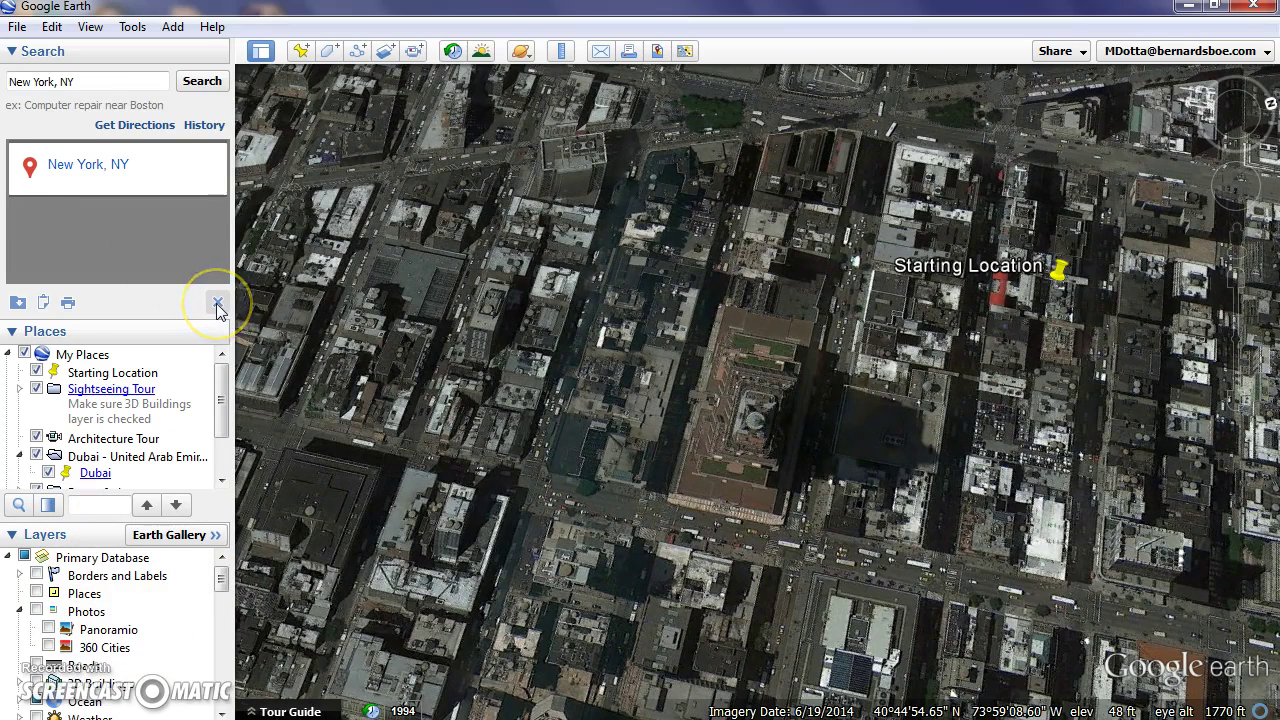
# Step: Clear the New York search results and show the Borders and Labels, Places and Photos layers over the wider Midtown area
pyautogui.click(218, 305)
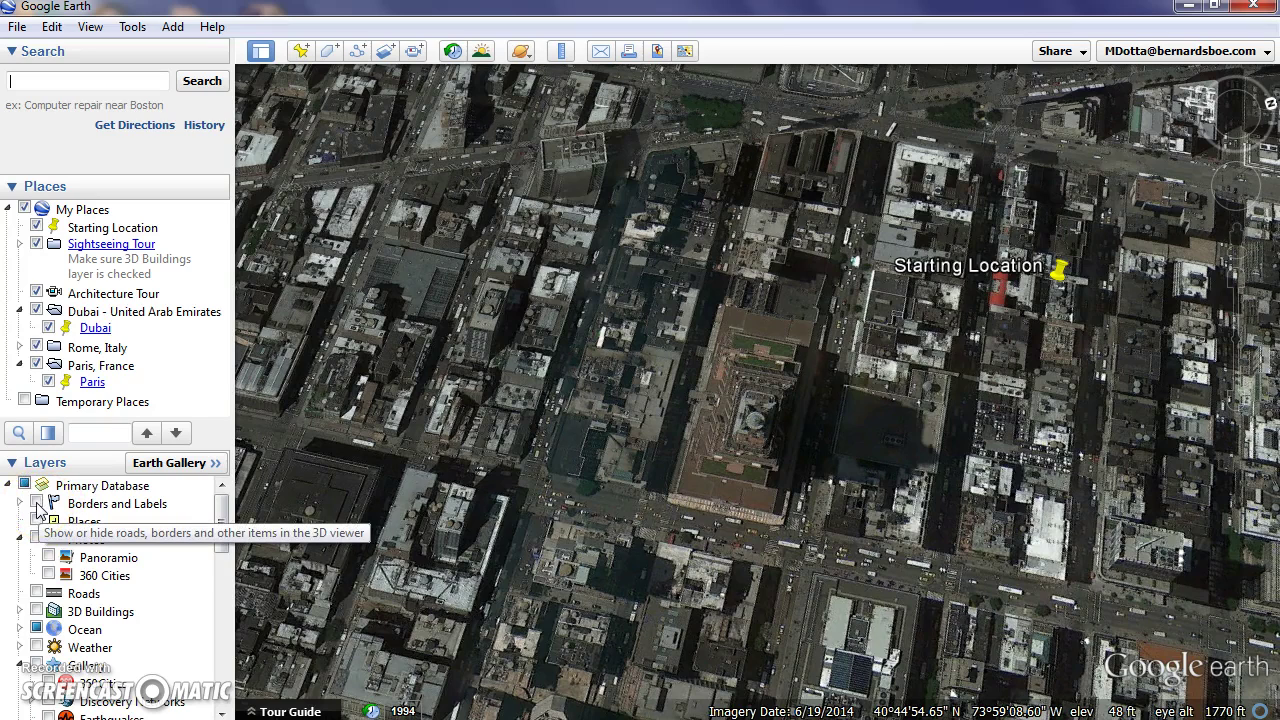
pyautogui.click(37, 505)
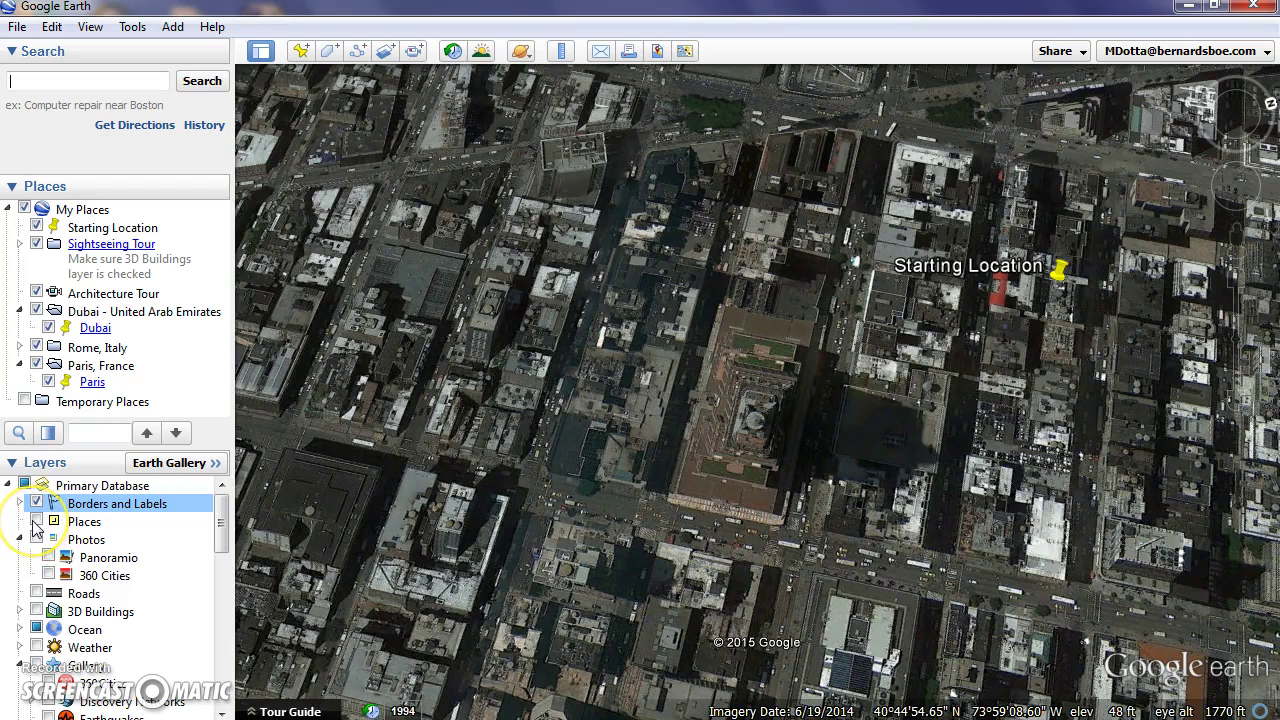
pyautogui.click(37, 522)
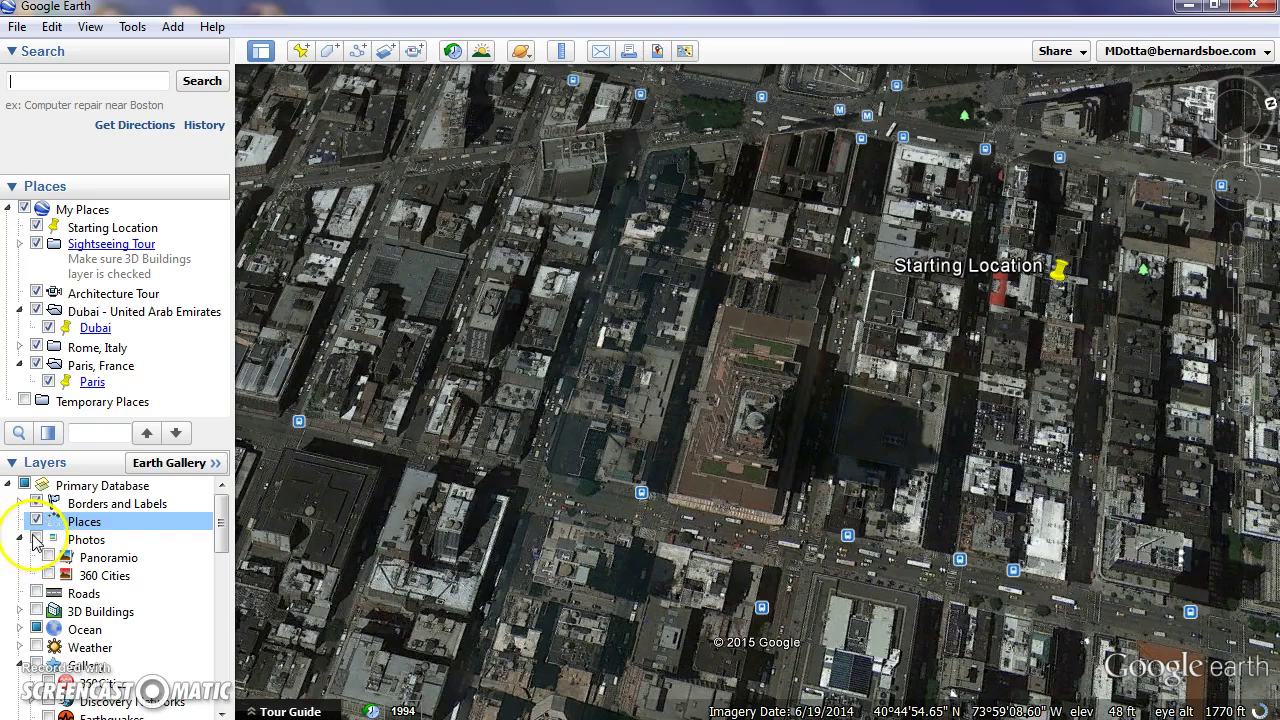
pyautogui.click(36, 540)
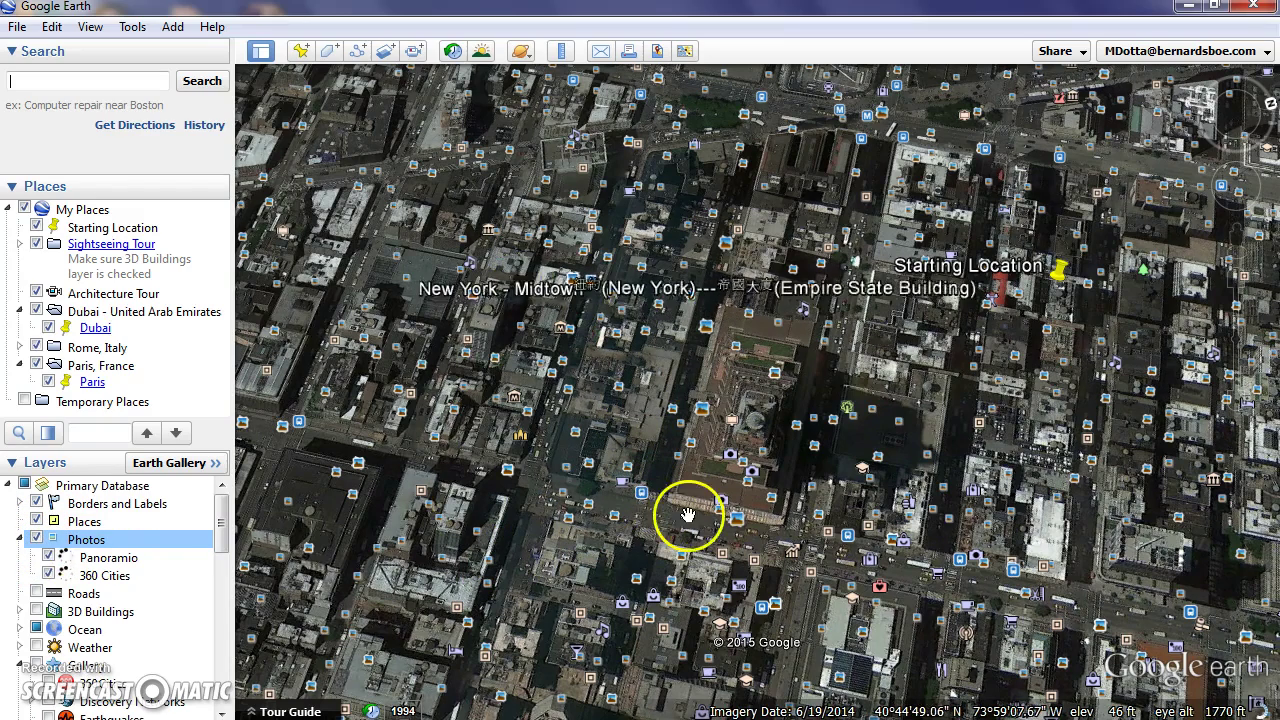
pyautogui.scroll(-5, 683, 488)
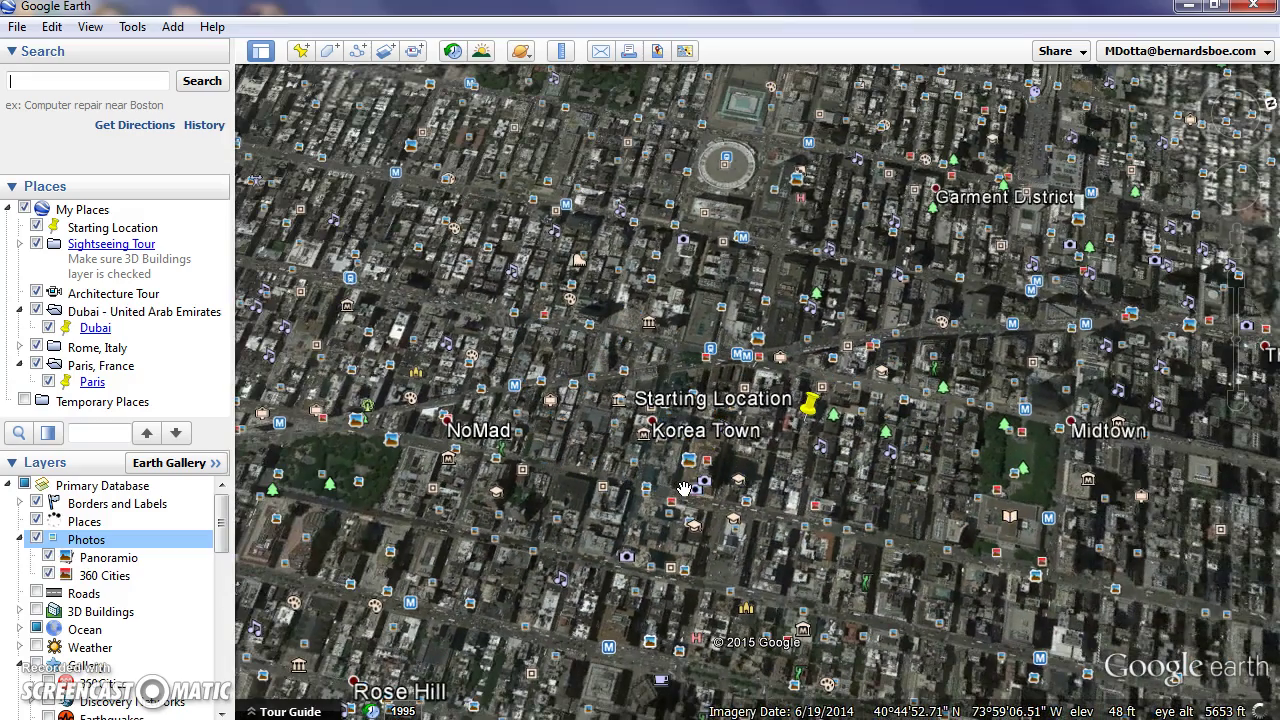
# Step: Turn on the 3D Buildings layer and the whole Gallery layer group
pyautogui.click(222, 525)
pyautogui.moveTo(222, 525); pyautogui.dragTo(224, 555)
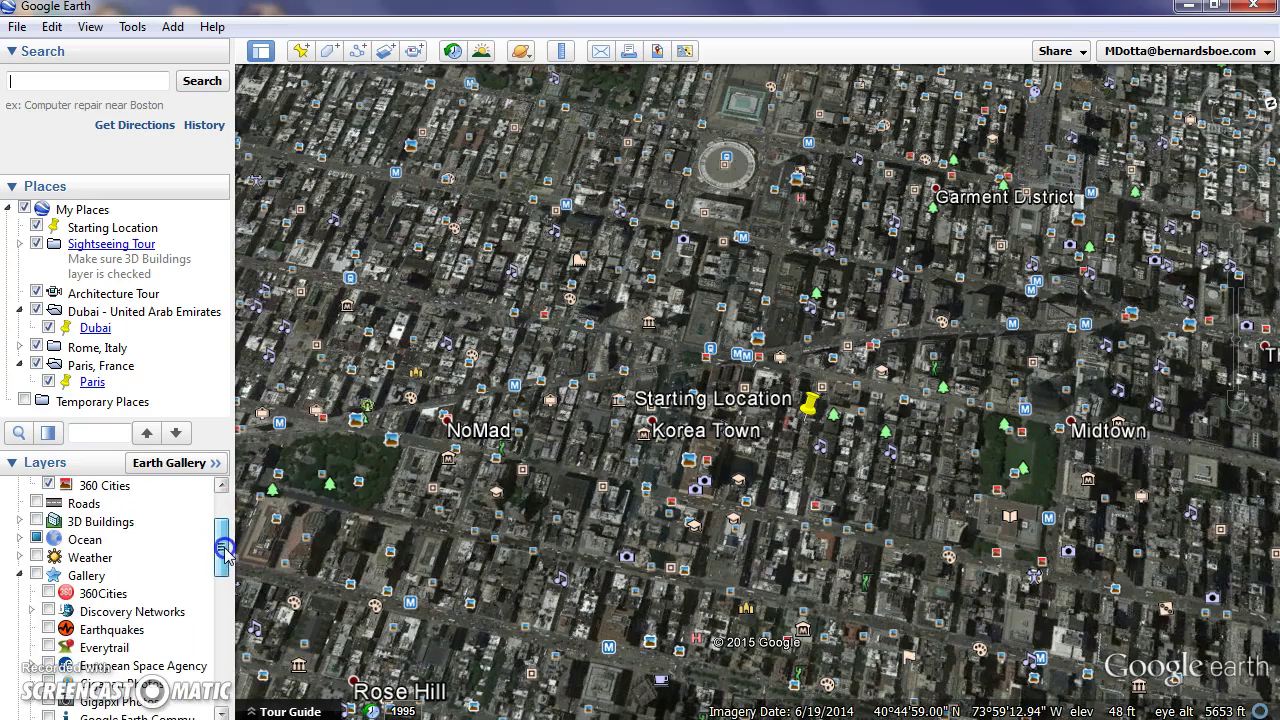
pyautogui.click(36, 521)
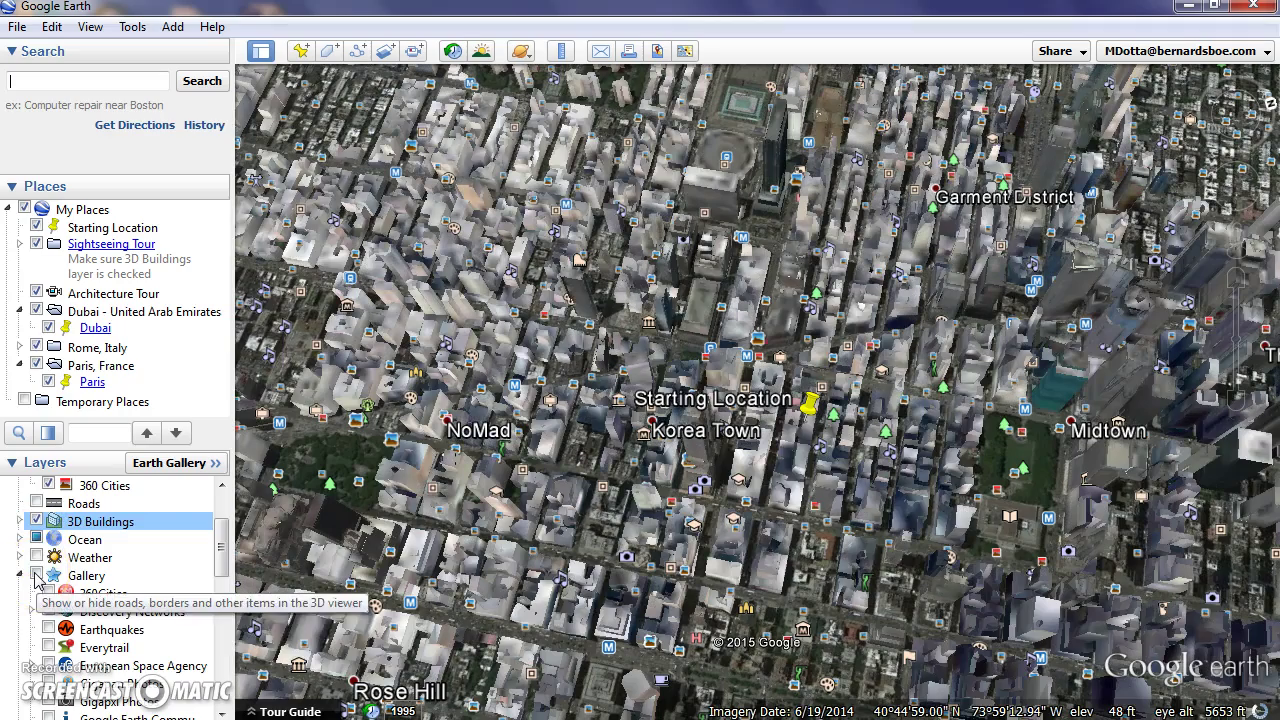
pyautogui.click(36, 576)
# Step: Look through the remaining Gallery and Global Awareness sublayers down to the end of the layers list
pyautogui.moveTo(218, 550); pyautogui.dragTo(228, 582)
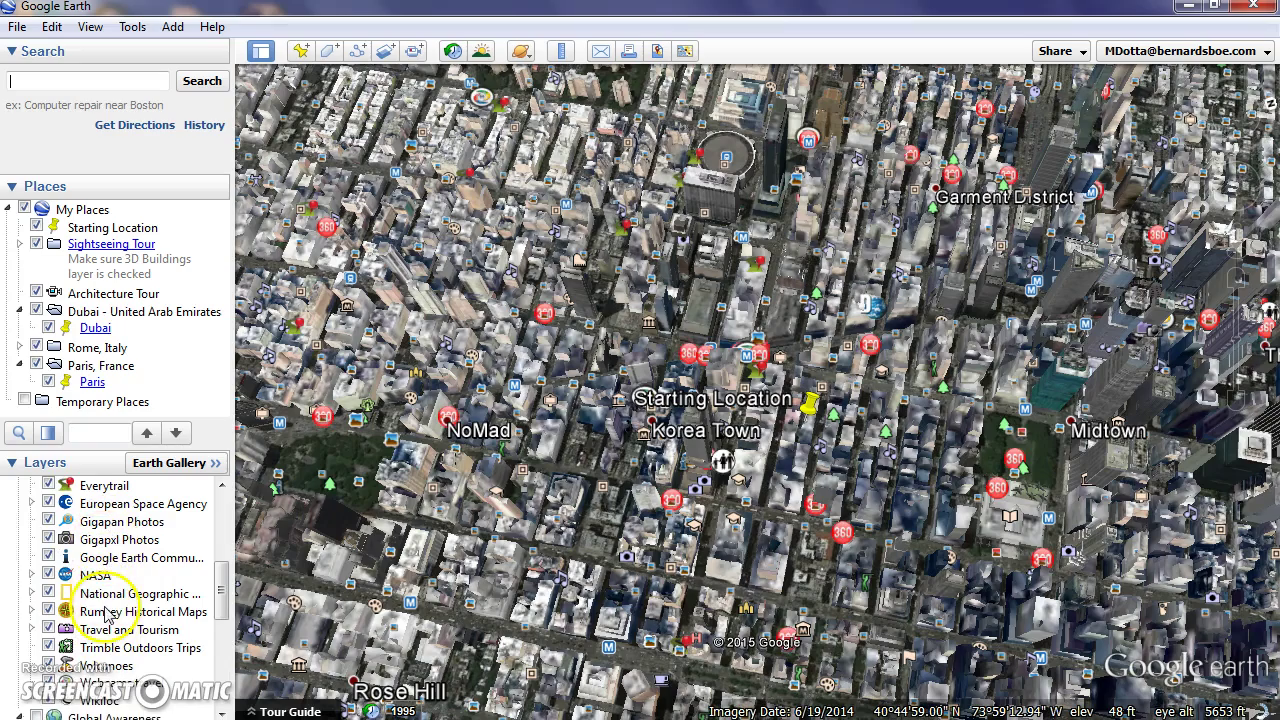
pyautogui.moveTo(222, 588); pyautogui.dragTo(225, 610)
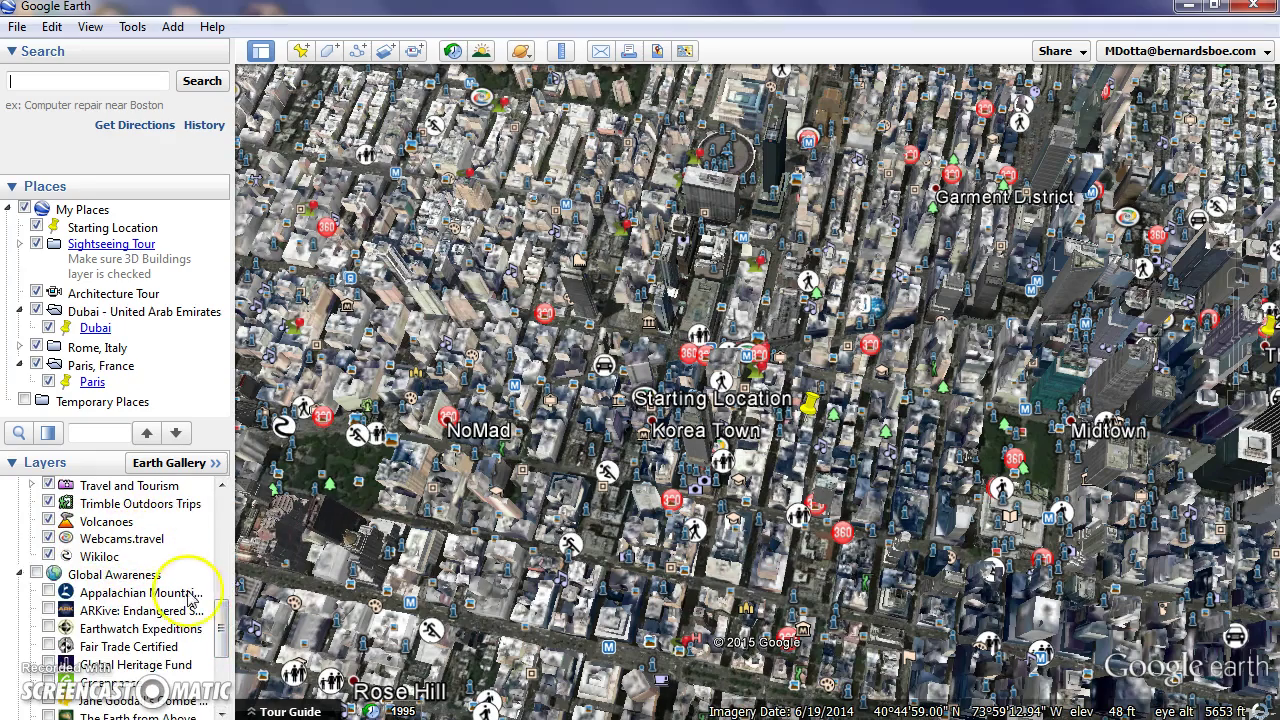
pyautogui.moveTo(224, 620); pyautogui.dragTo(224, 629)
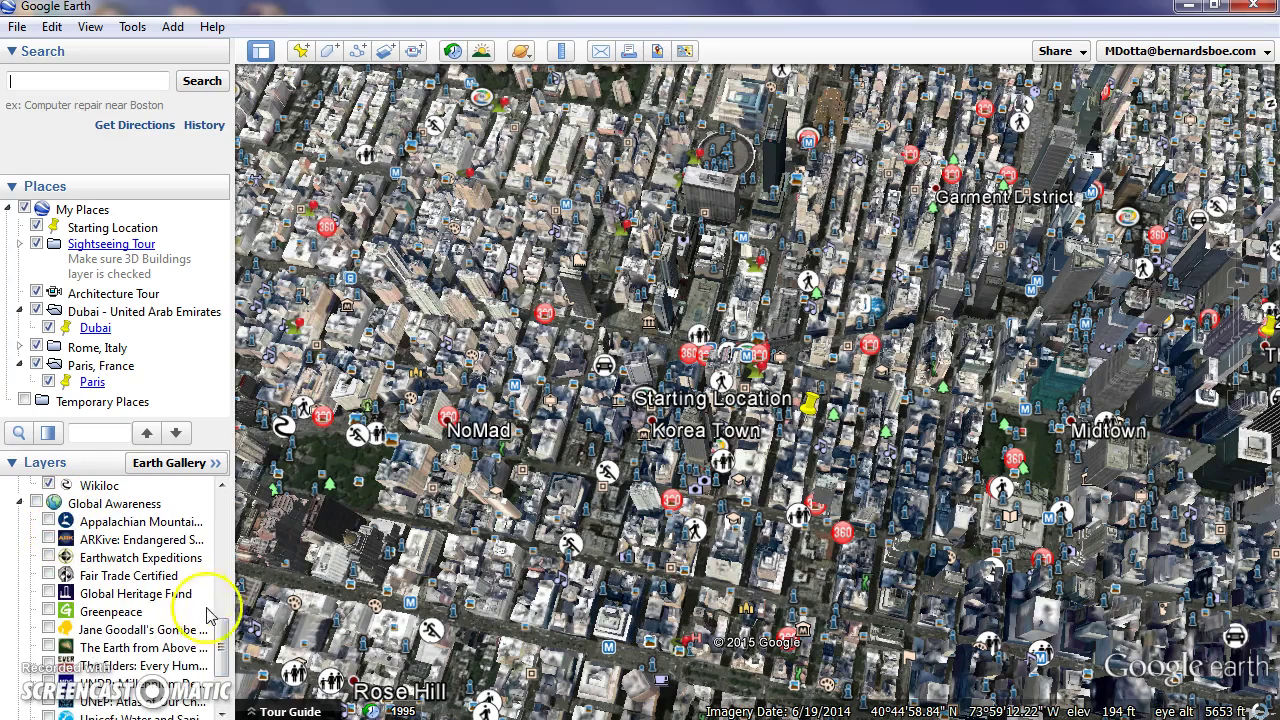
pyautogui.moveTo(226, 636); pyautogui.dragTo(222, 668)
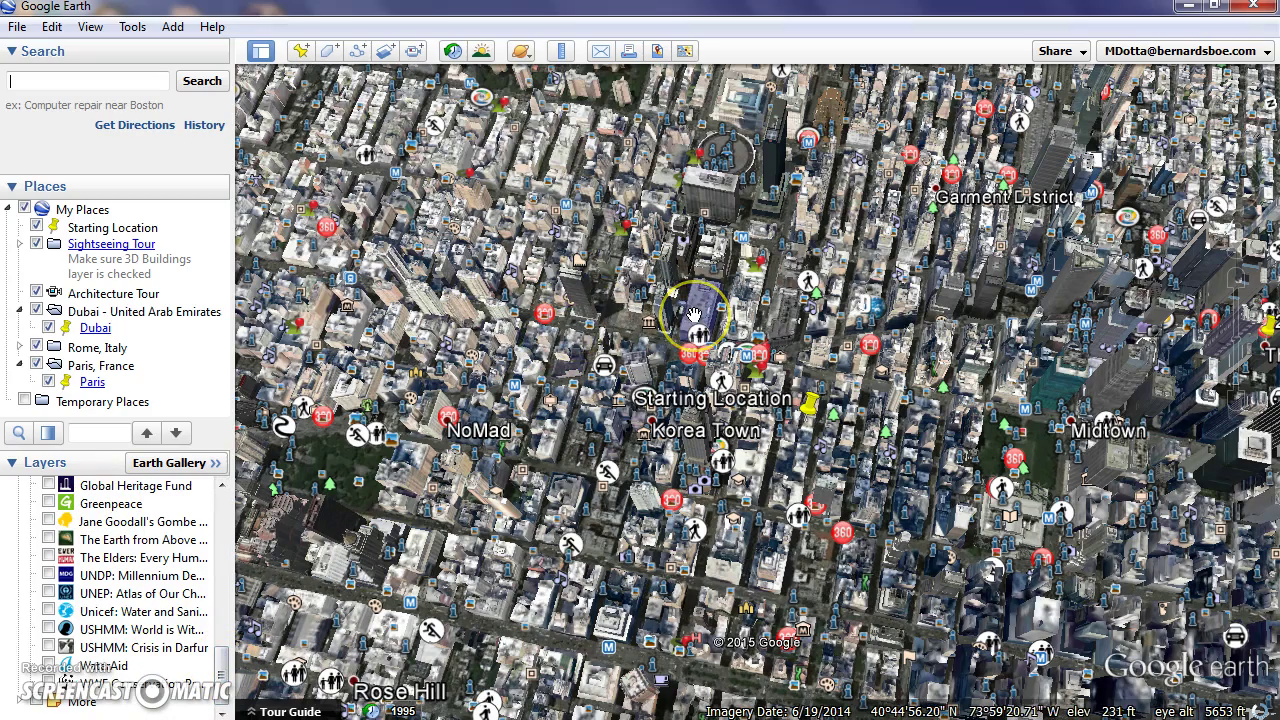
# Step: Examine Midtown's 3D buildings from farther out, and zoom in on the avenue beside the dark striped skyscraper
pyautogui.scroll(-3, 694, 315)
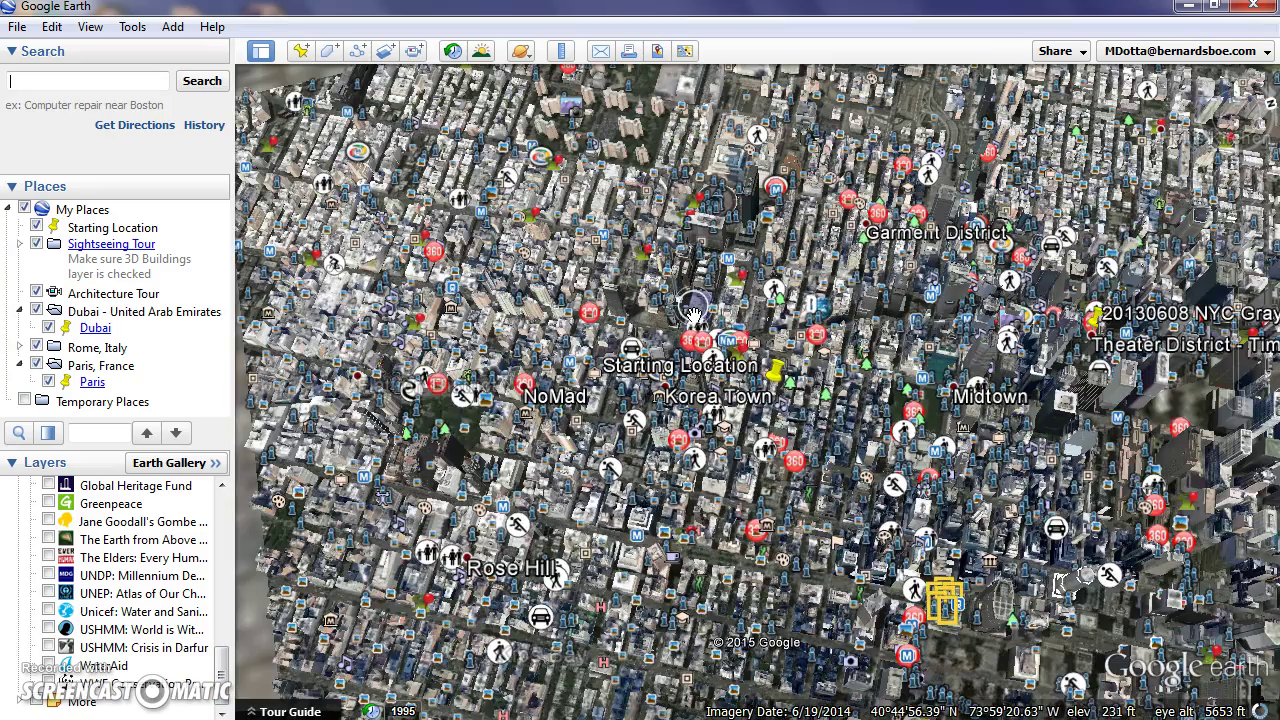
pyautogui.scroll(-2, 694, 314)
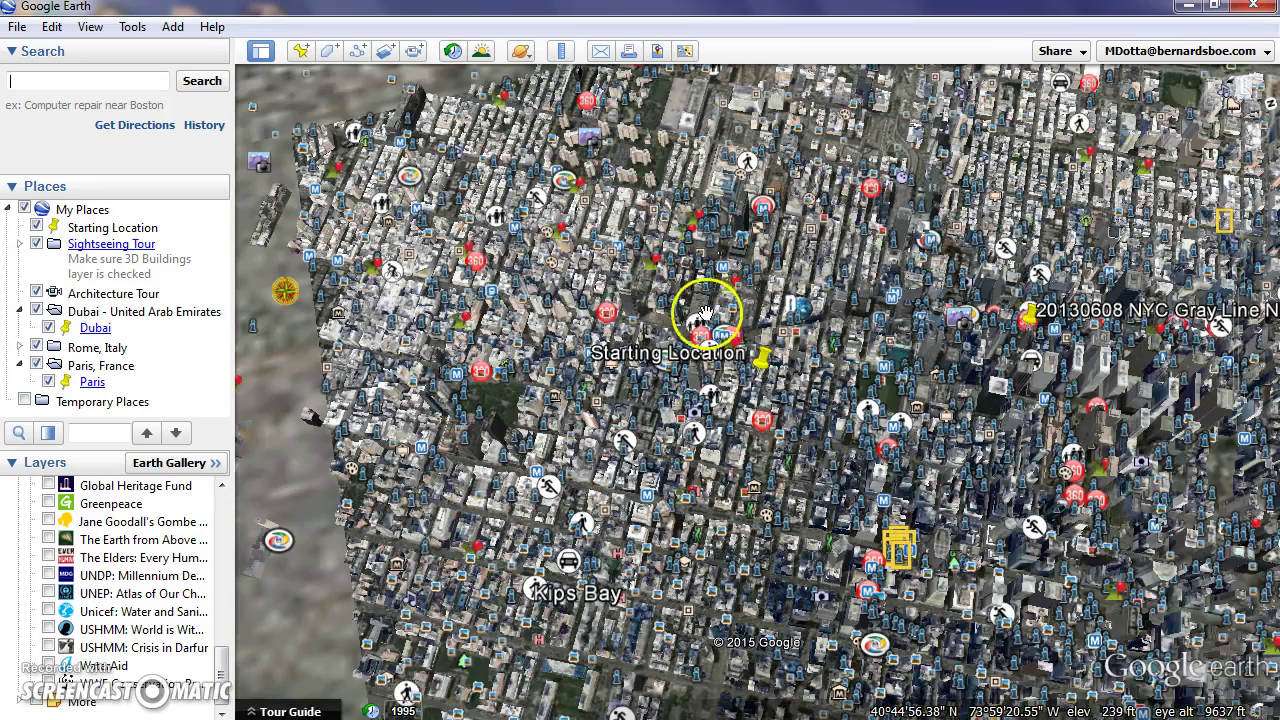
pyautogui.scroll(3, 1200, 420)
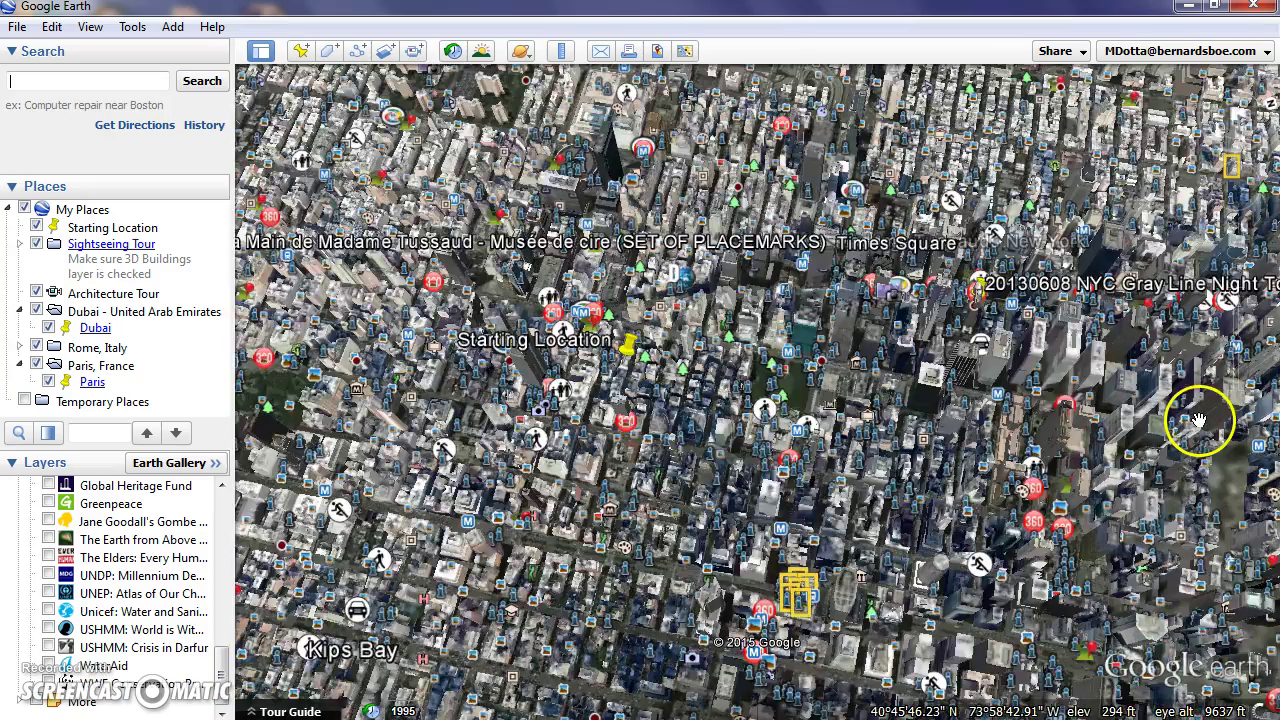
pyautogui.scroll(2, 1155, 402)
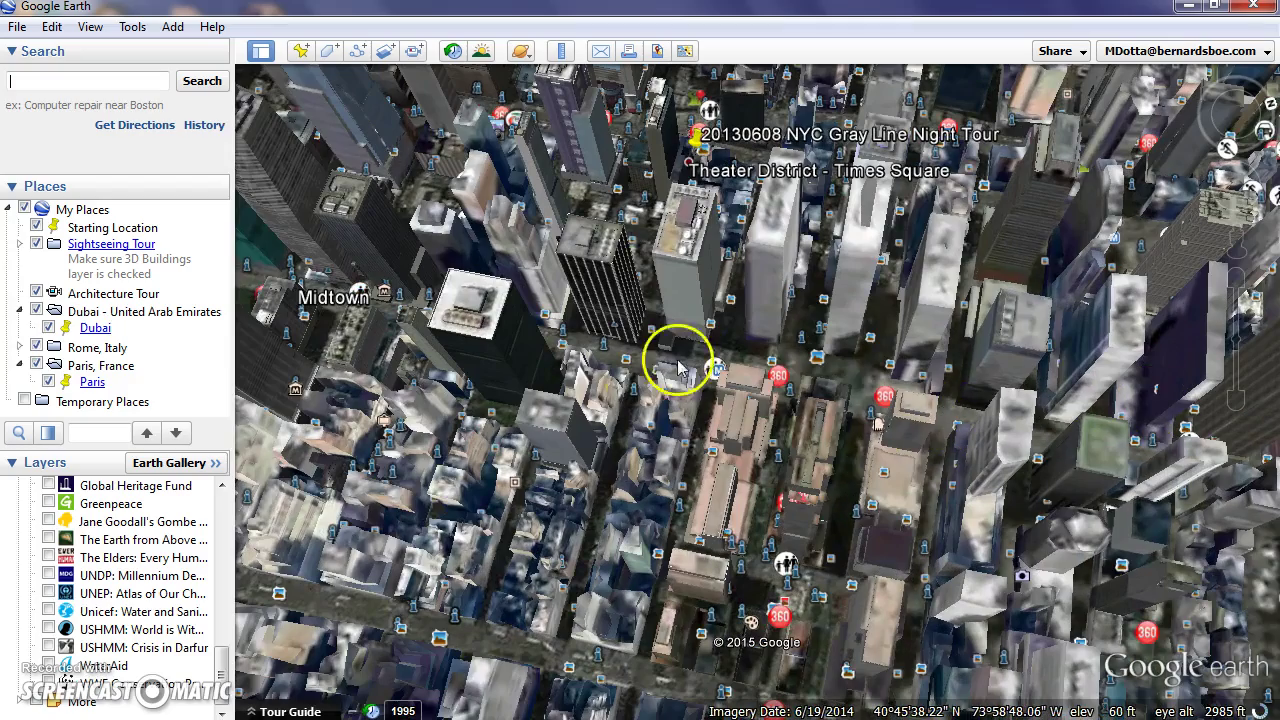
pyautogui.scroll(-3, 666, 376)
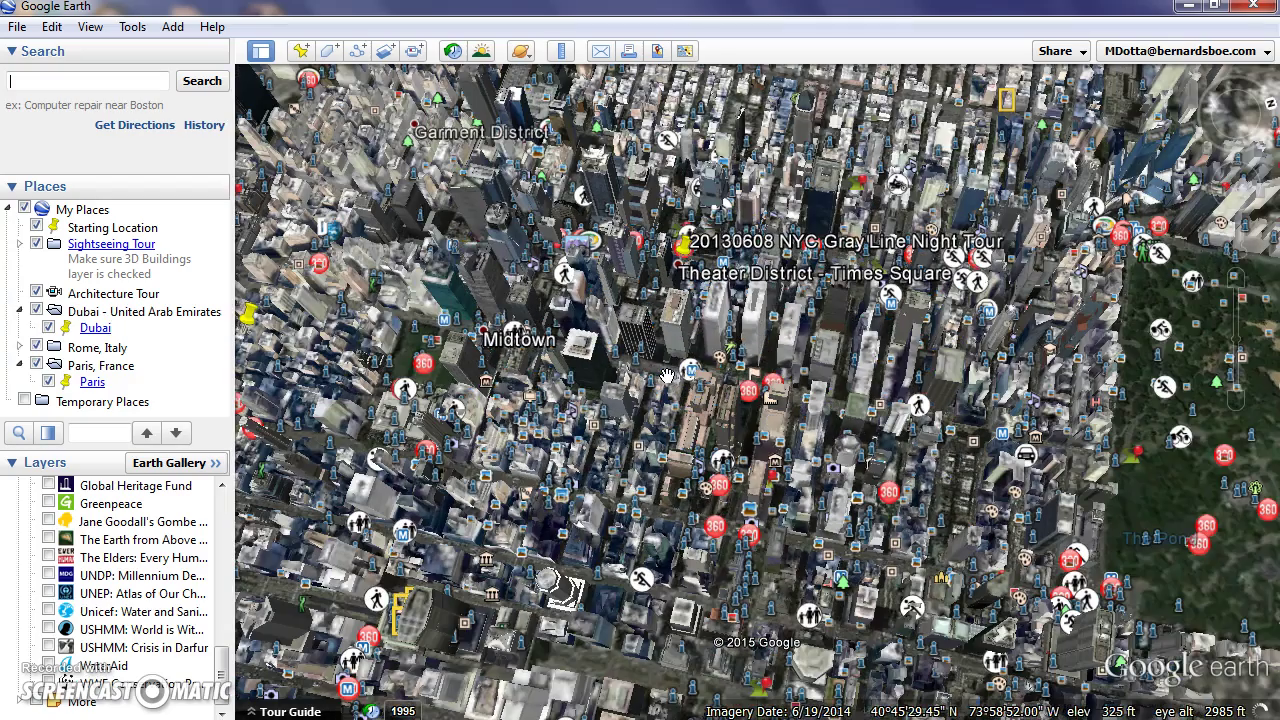
pyautogui.scroll(3, 666, 376)
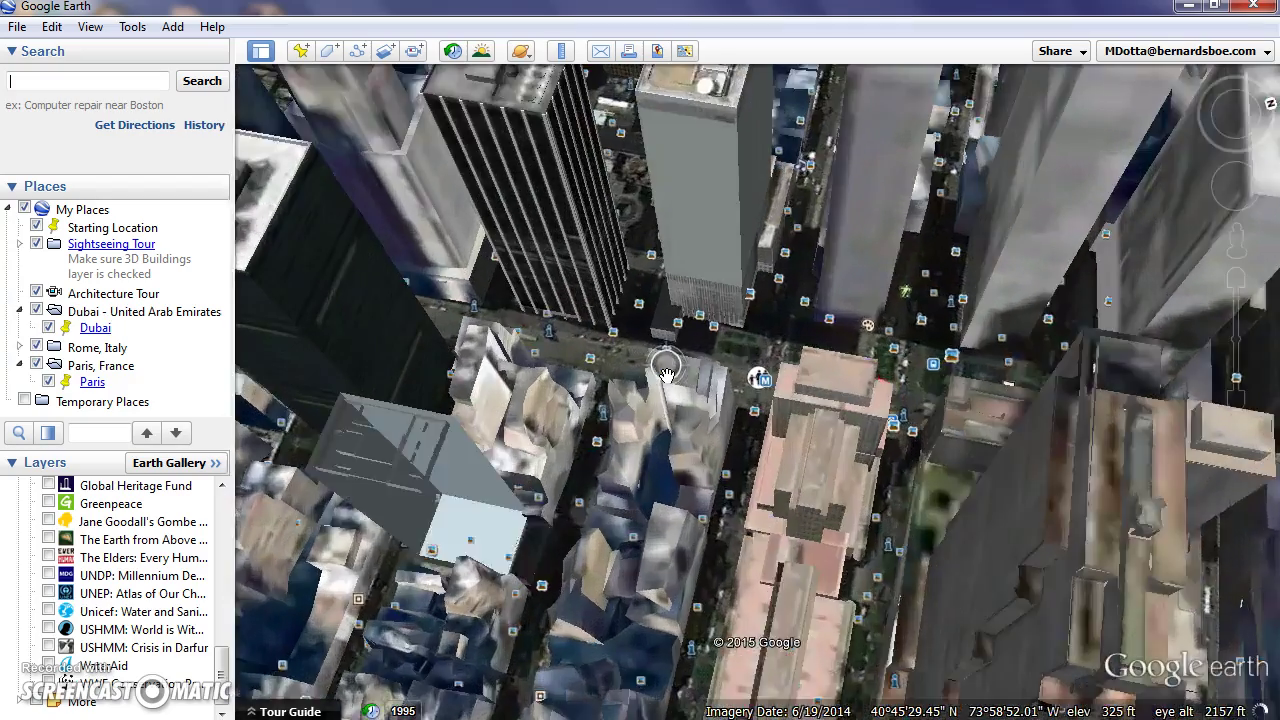
pyautogui.click(643, 367)
pyautogui.doubleClick(648, 322)
pyautogui.doubleClick(648, 322)
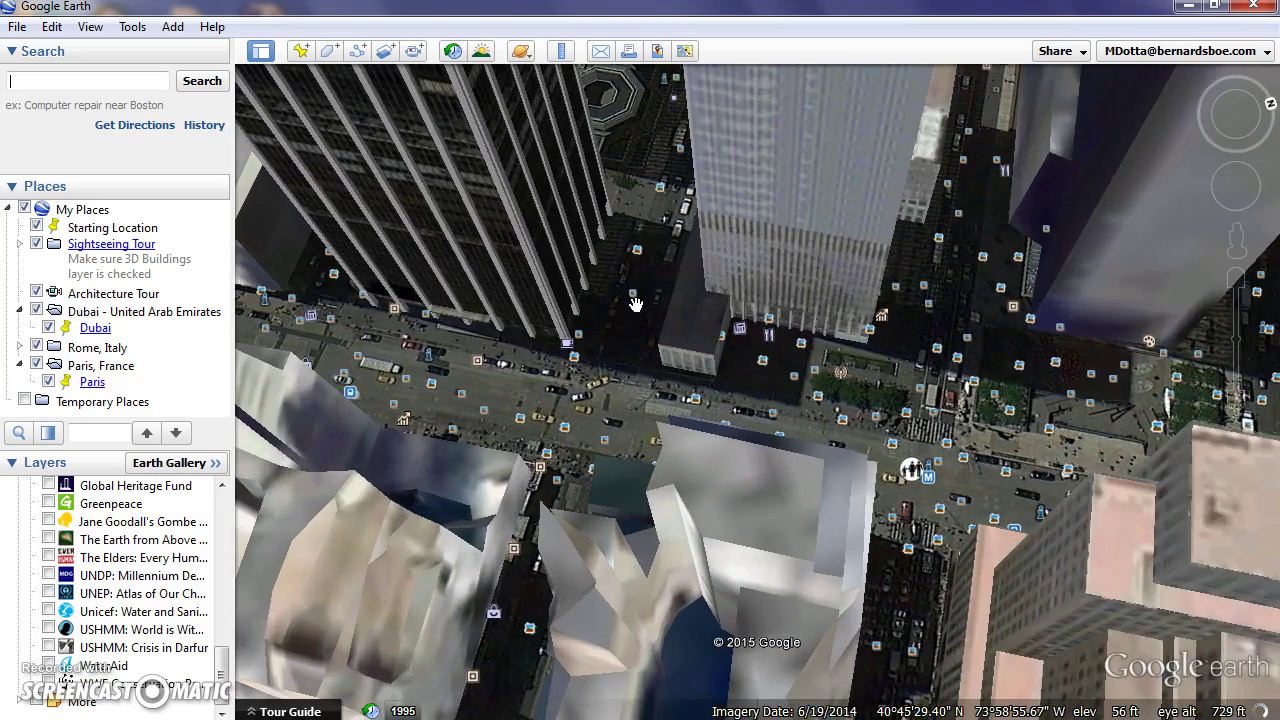
pyautogui.doubleClick(635, 303)
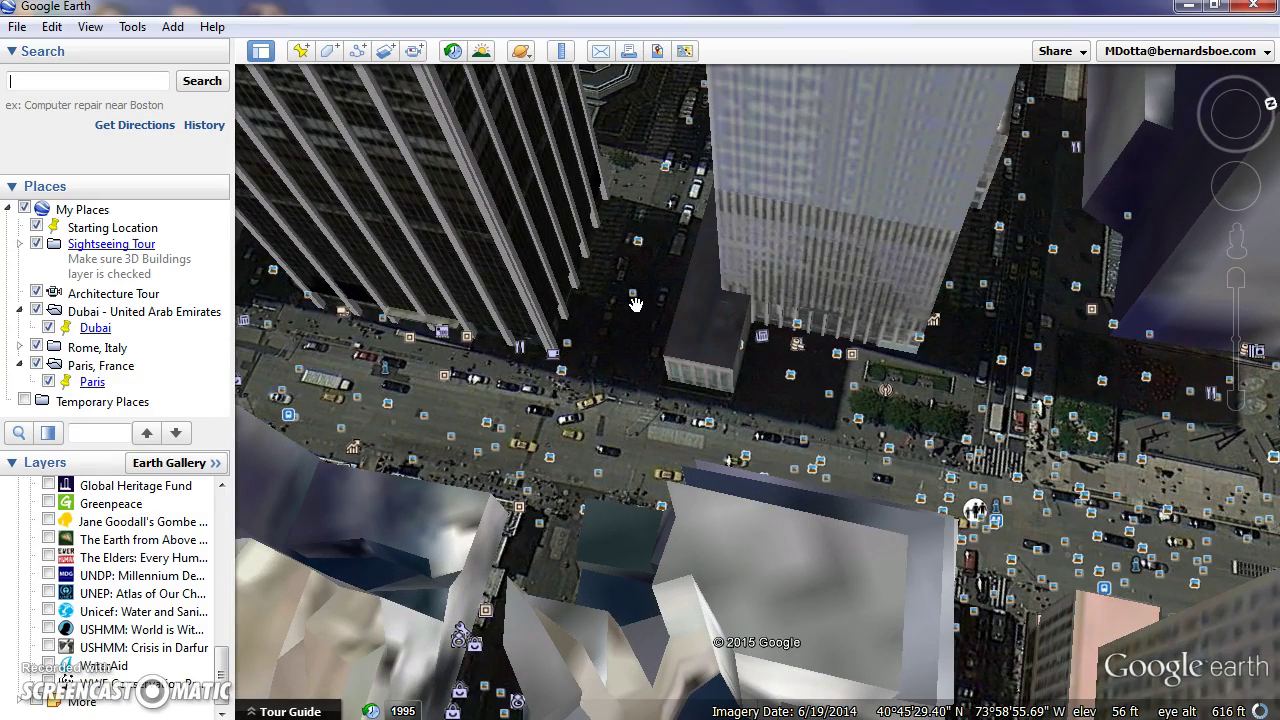
# Step: Follow the avenue to the intersection with the red 360 marker and zoom in on the plaza and street beside it
pyautogui.moveTo(1046, 540); pyautogui.dragTo(757, 436)
pyautogui.moveTo(1075, 506); pyautogui.dragTo(530, 431)
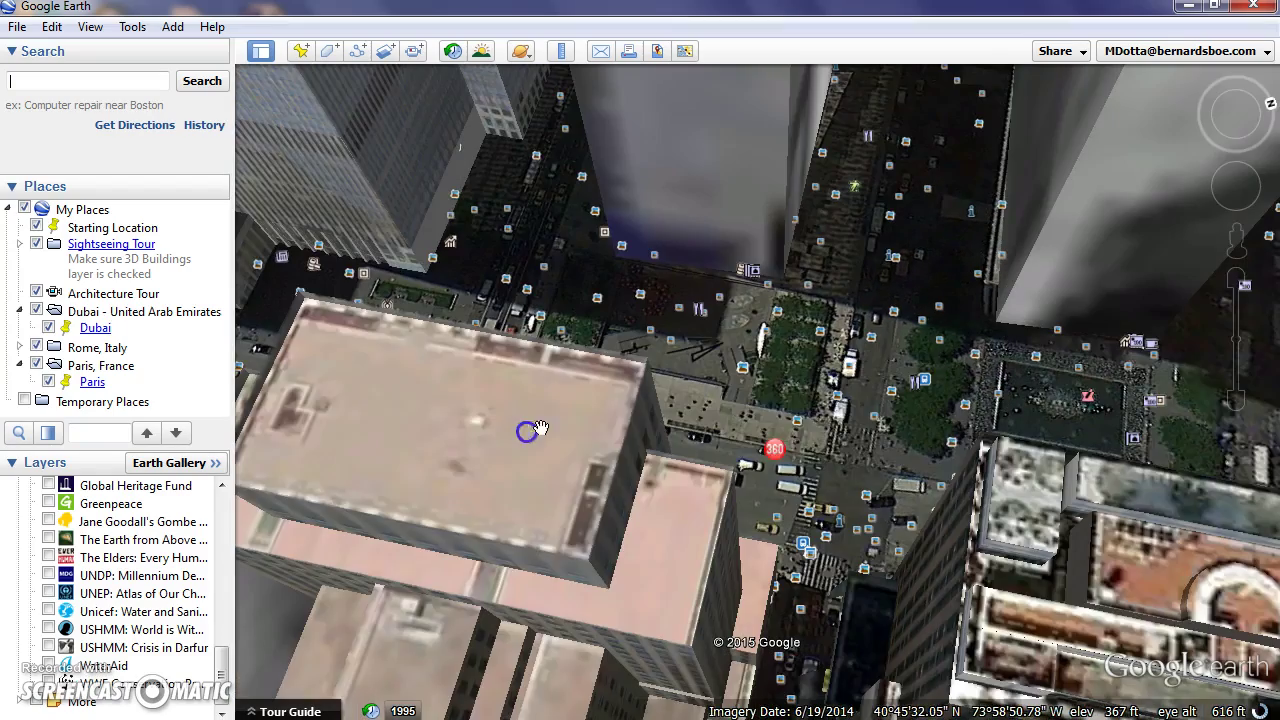
pyautogui.scroll(-2, 843, 425)
pyautogui.scroll(3, 843, 422)
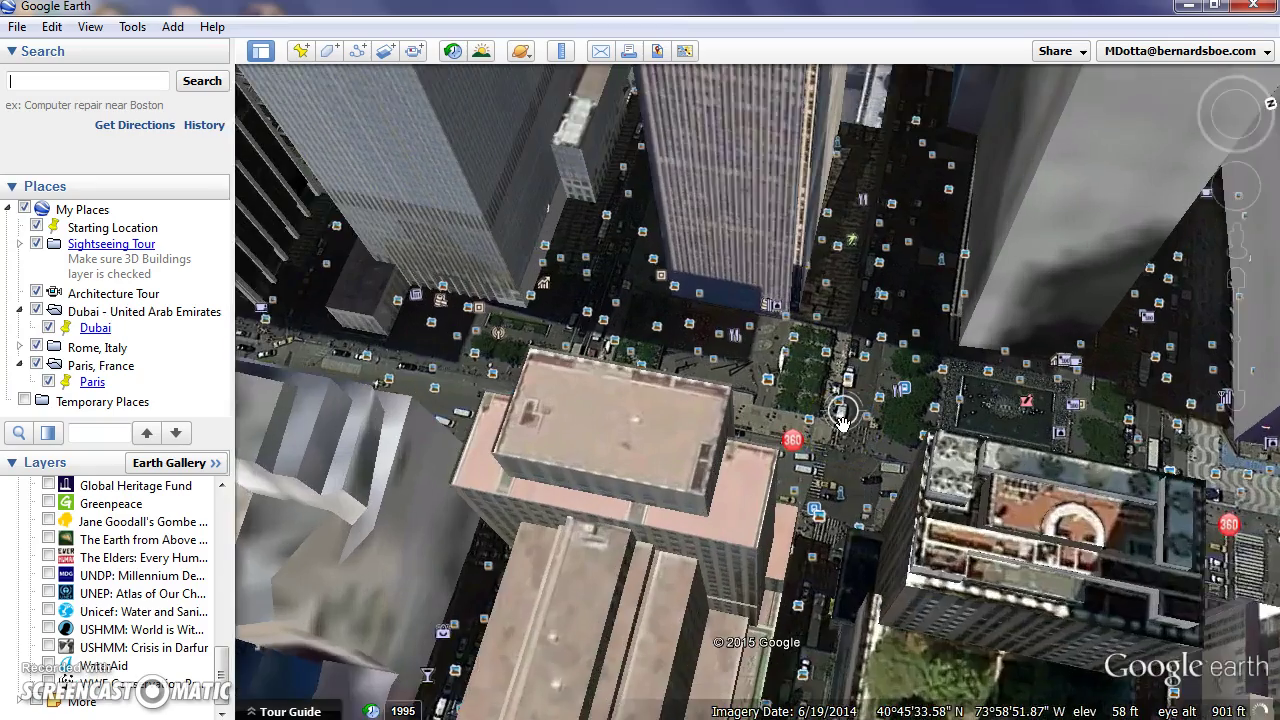
pyautogui.scroll(4, 843, 422)
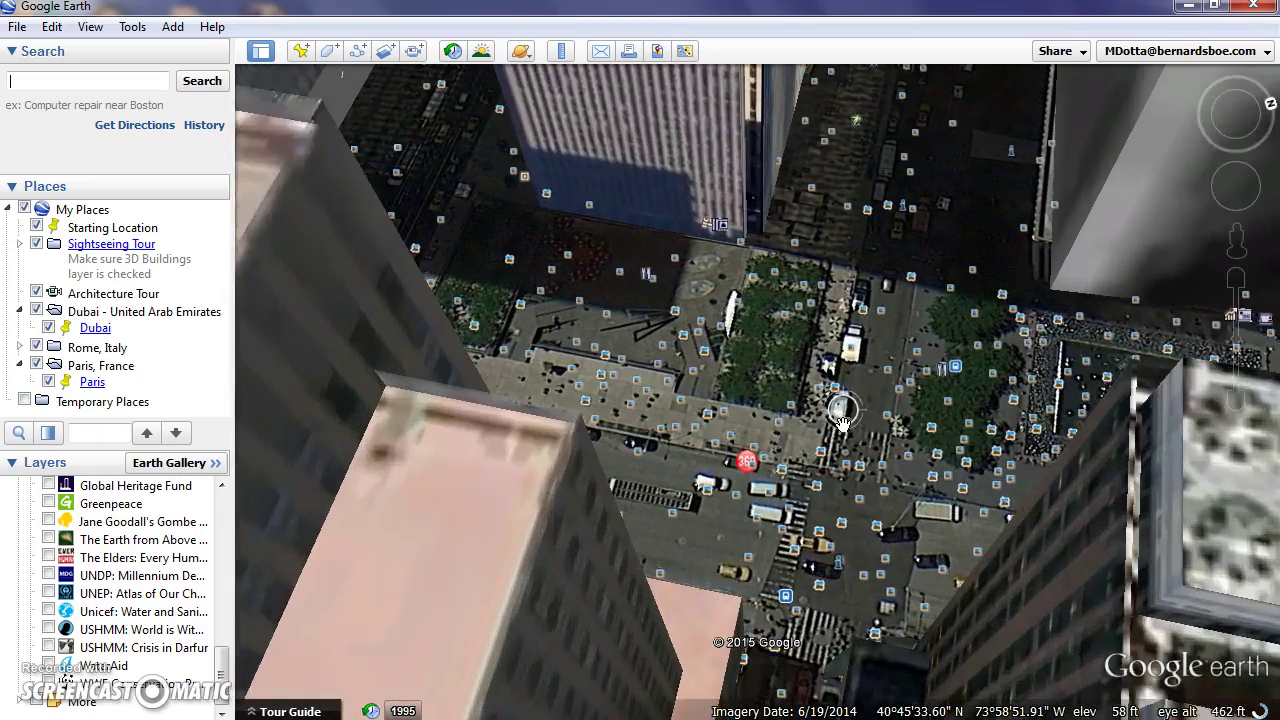
pyautogui.click(781, 560)
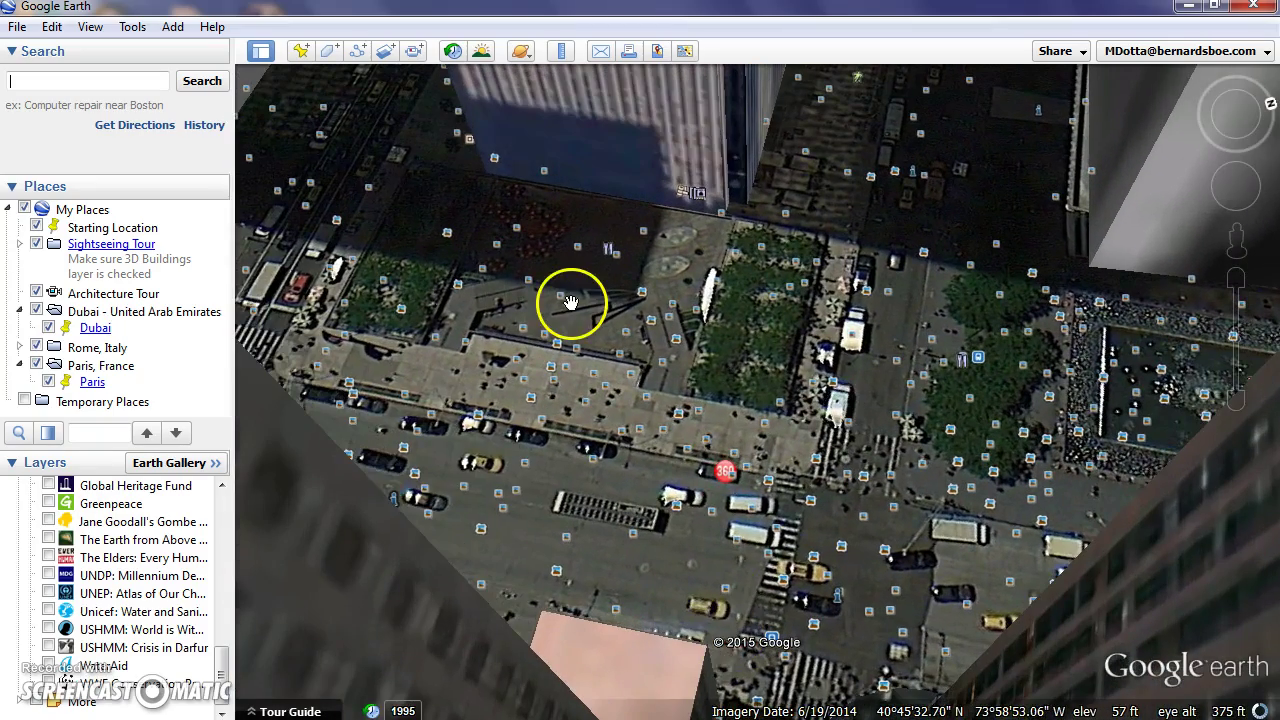
pyautogui.scroll(1, 611, 371)
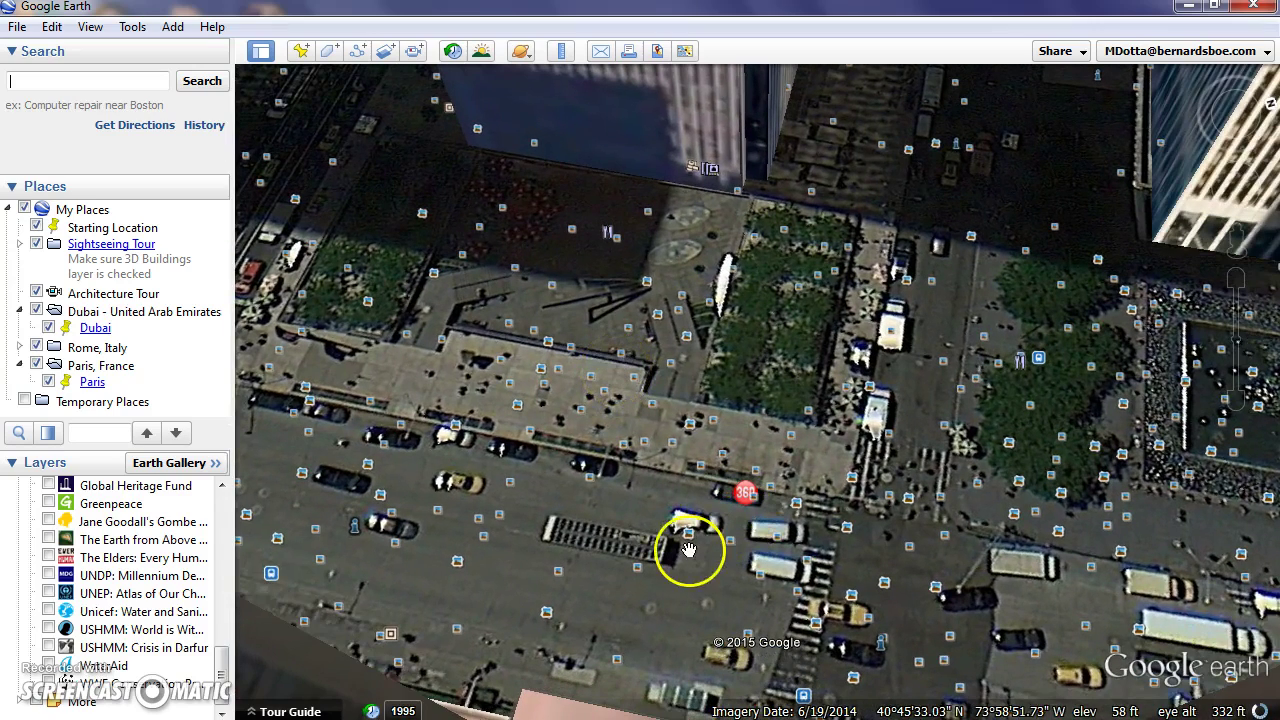
# Step: View and close a Panoramio photo from the plaza, and open the details of the W 49 St/Av of the Americas bus stop
pyautogui.click(670, 370)
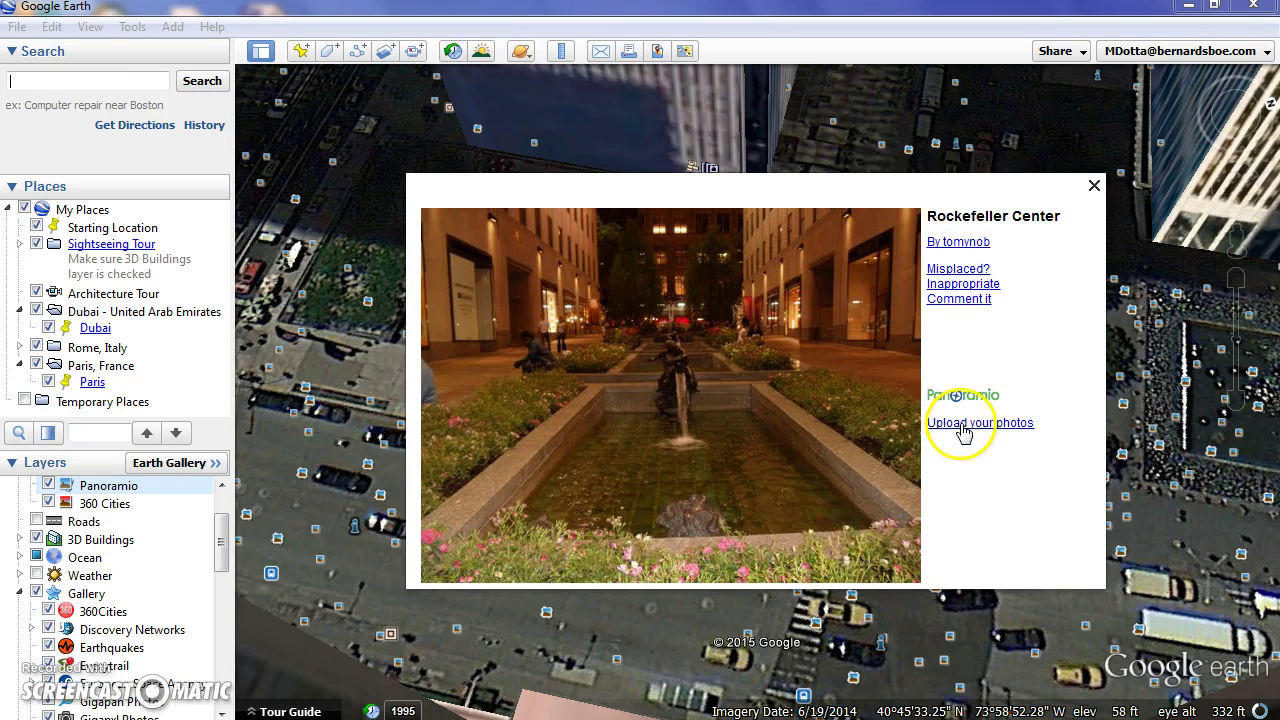
pyautogui.click(1095, 189)
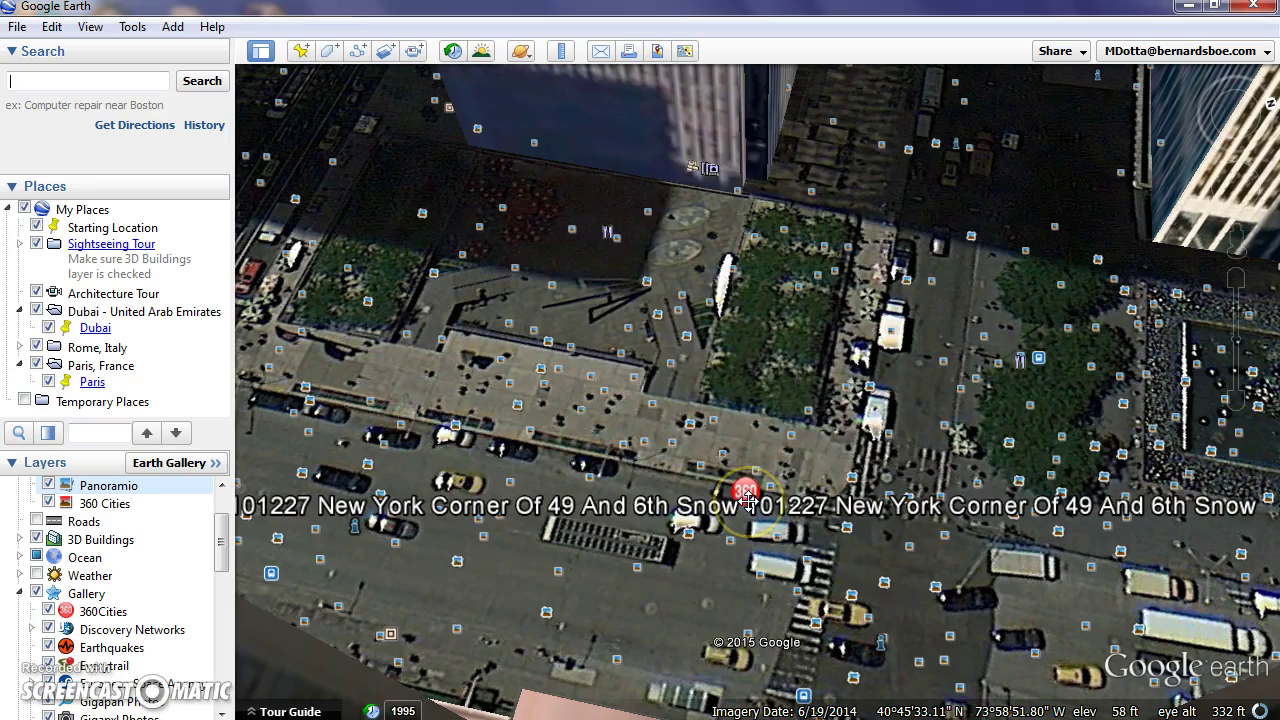
pyautogui.click(1039, 358)
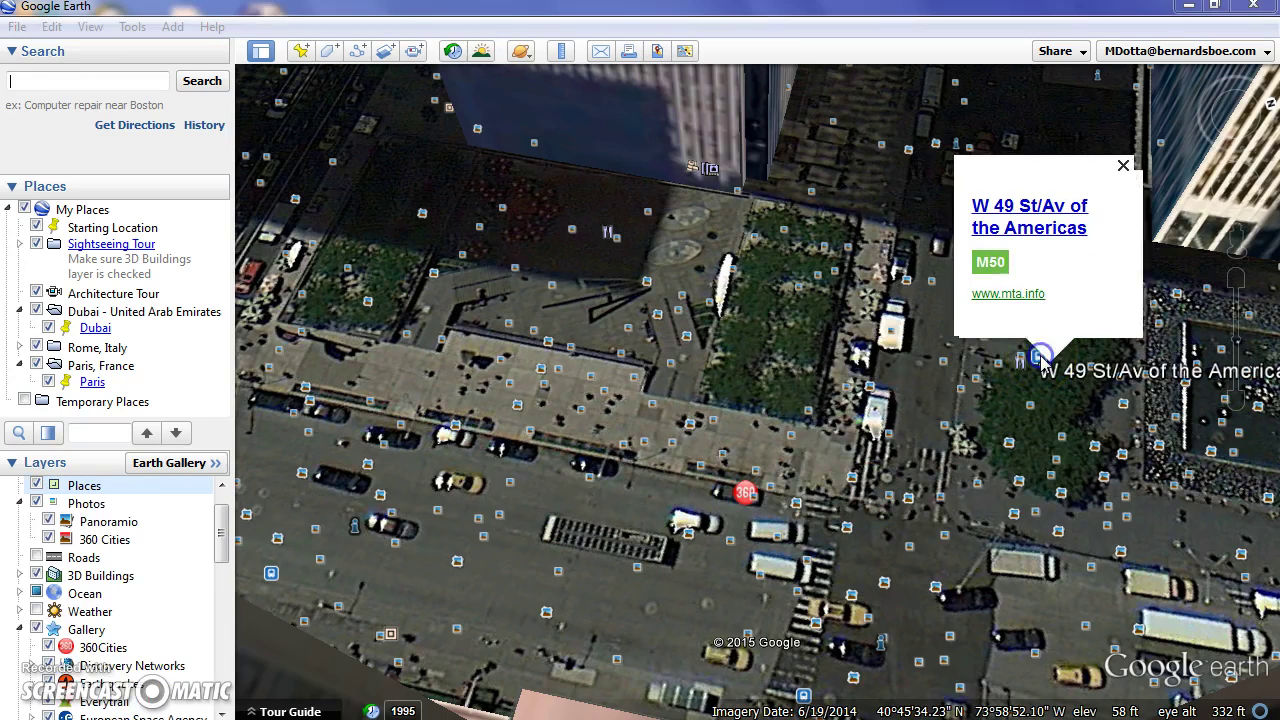
# Step: Close the bus stop details and inspect the avenue and plaza from other angles, pulling back above the surrounding towers
pyautogui.click(1123, 166)
pyautogui.moveTo(530, 508); pyautogui.dragTo(1034, 421, button='middle')
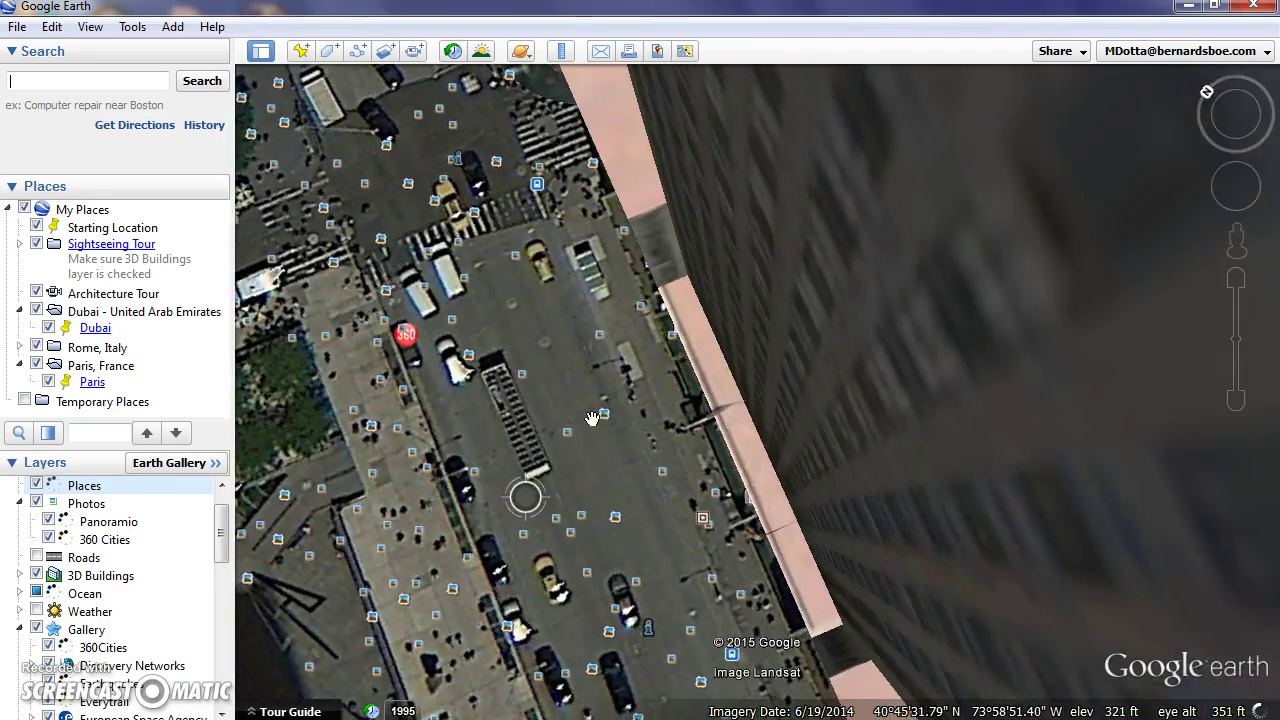
pyautogui.moveTo(486, 434); pyautogui.dragTo(779, 479, button='middle')
pyautogui.scroll(-4, 779, 479)
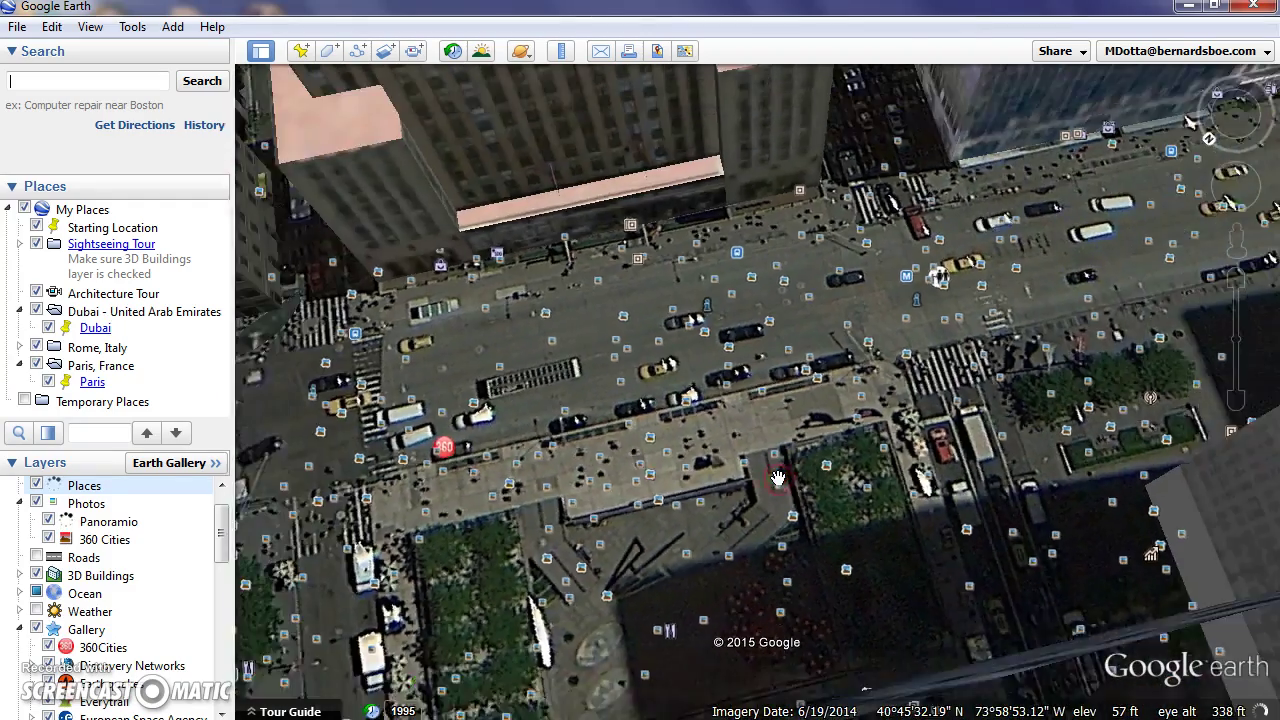
pyautogui.moveTo(729, 474); pyautogui.dragTo(503, 520)
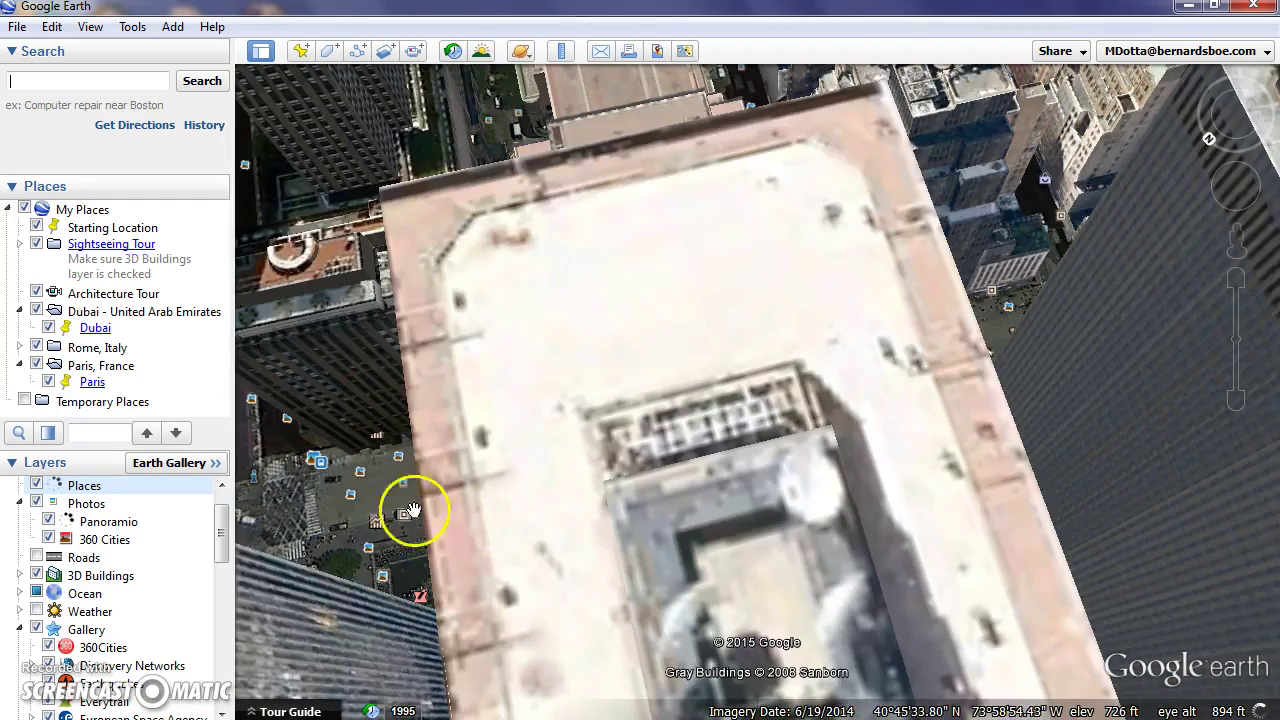
pyautogui.scroll(-3, 314, 509)
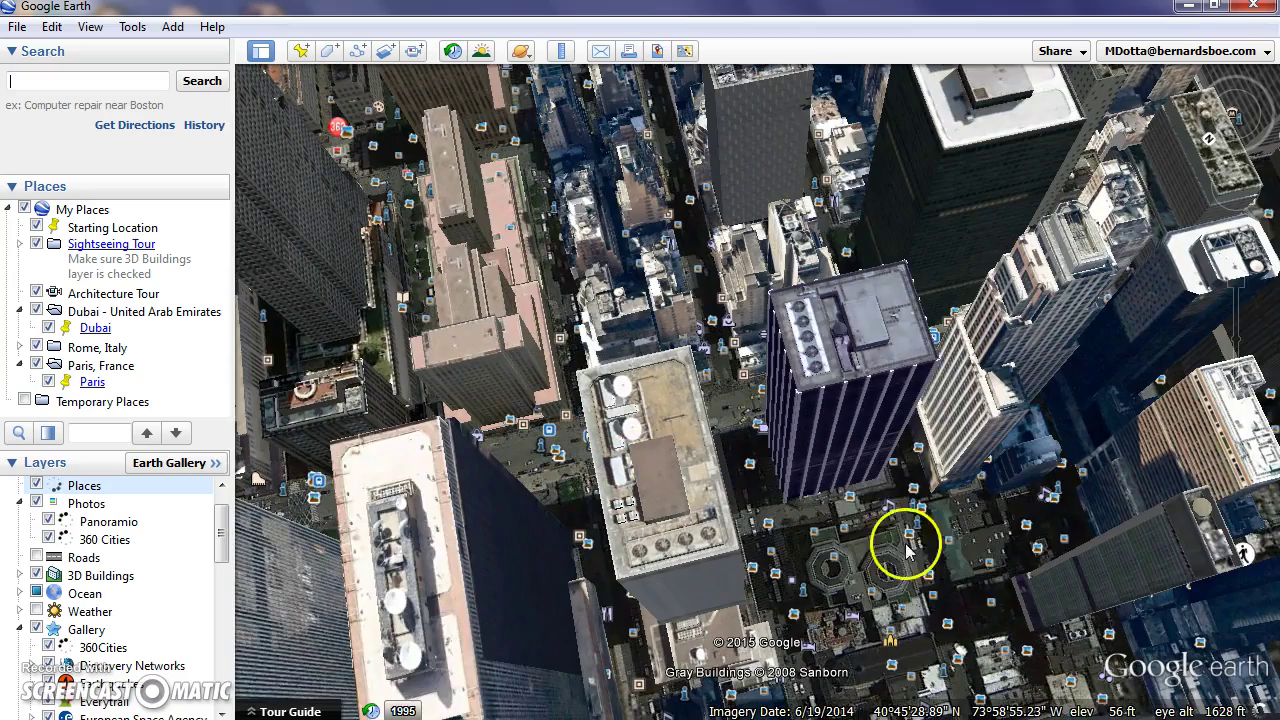
# Step: Examine the Midtown blocks around St Mary the Virgin Church up close and from farther out
pyautogui.moveTo(866, 498); pyautogui.dragTo(884, 518, button='middle')
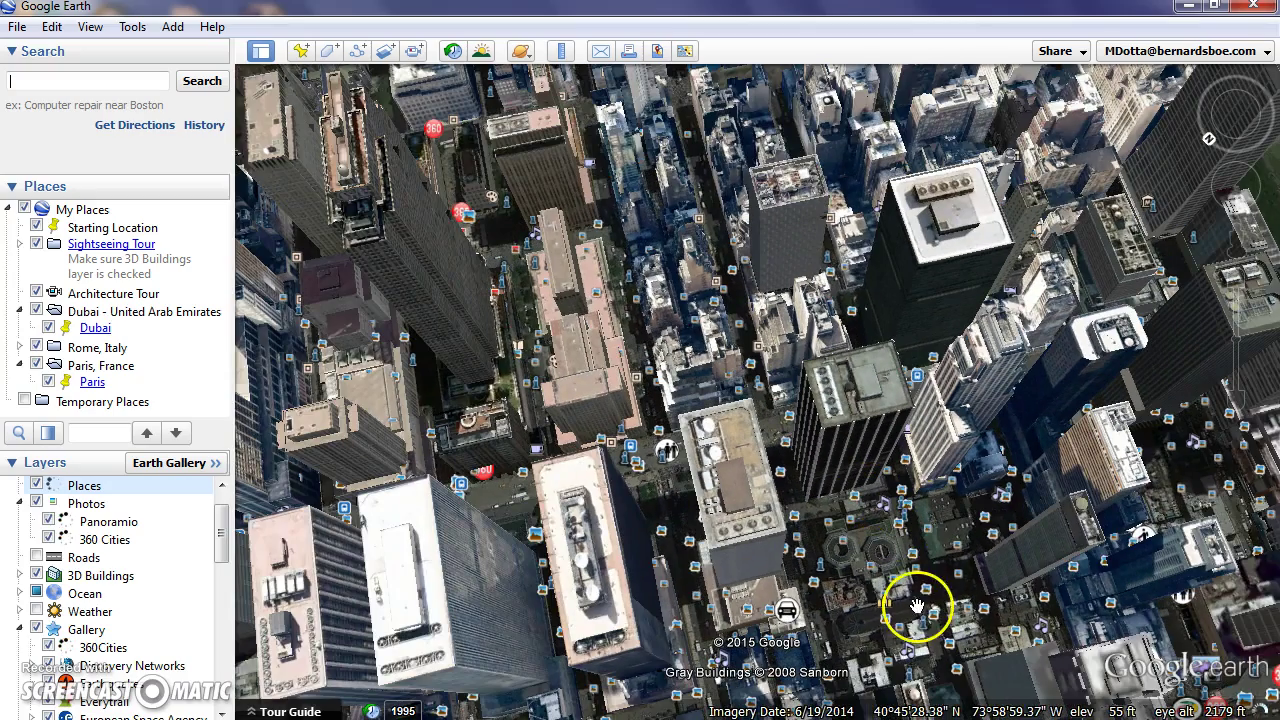
pyautogui.scroll(3, 886, 607)
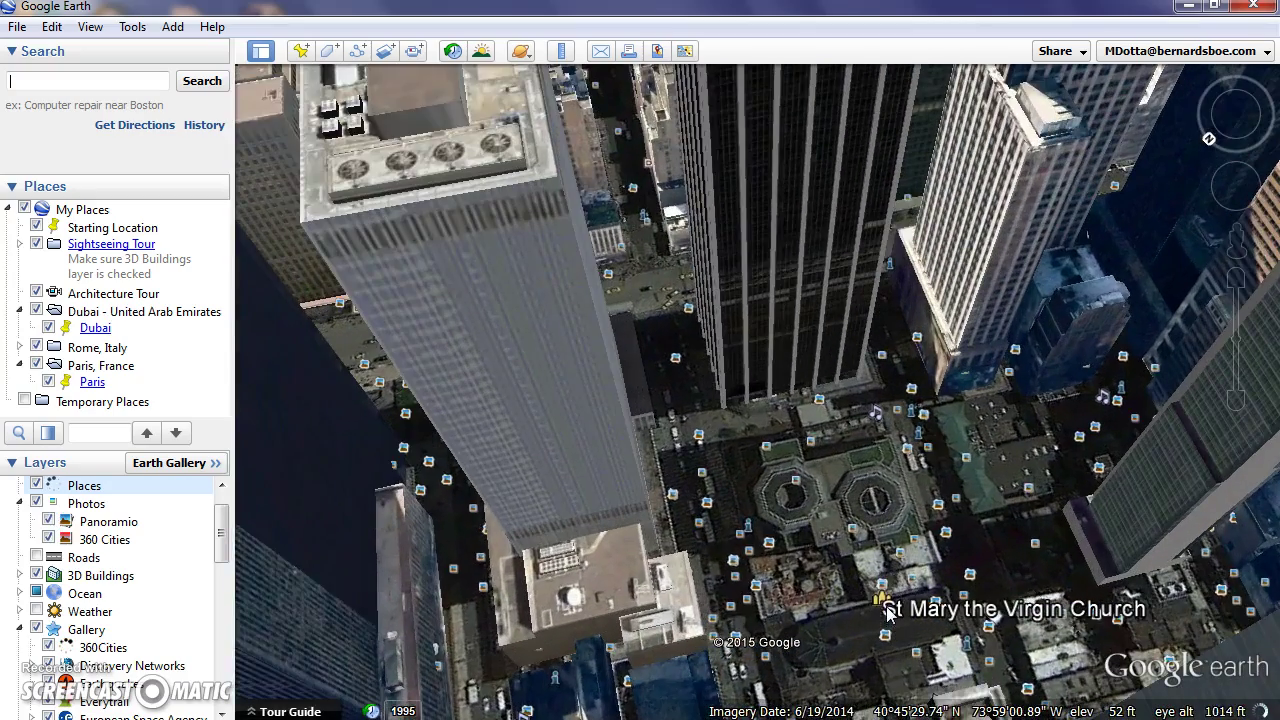
pyautogui.scroll(2, 884, 606)
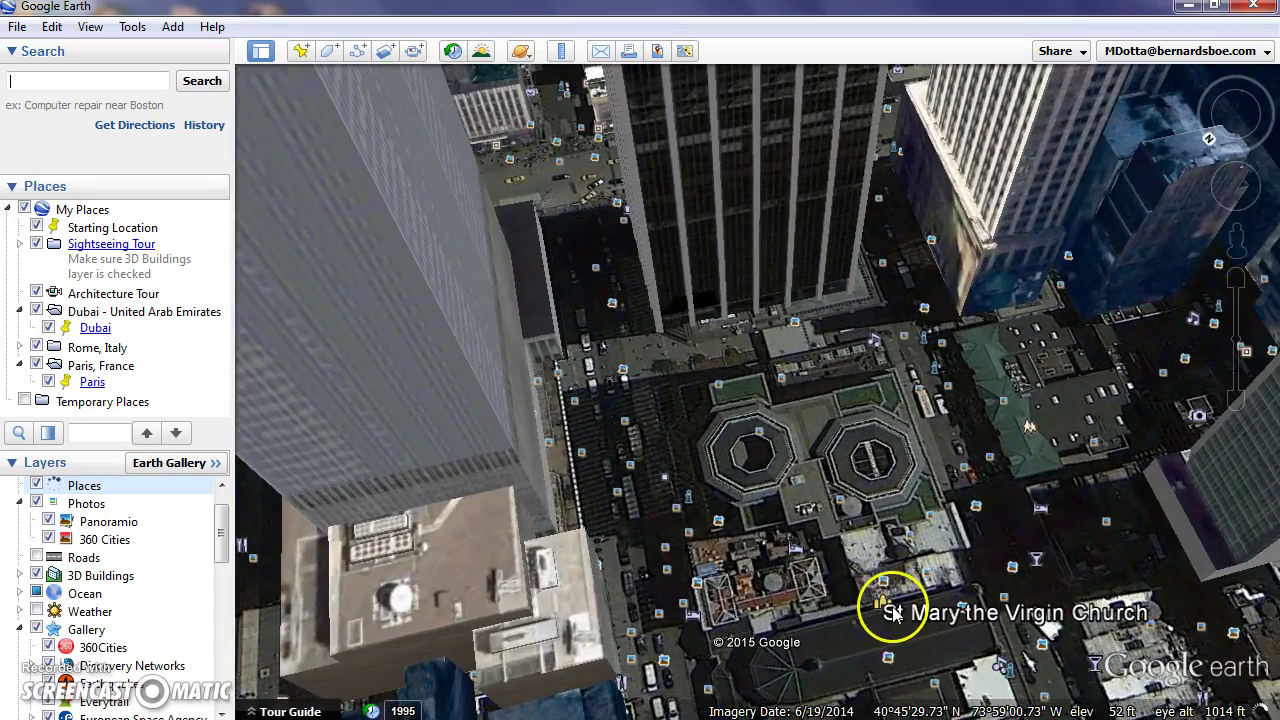
pyautogui.scroll(-3, 886, 606)
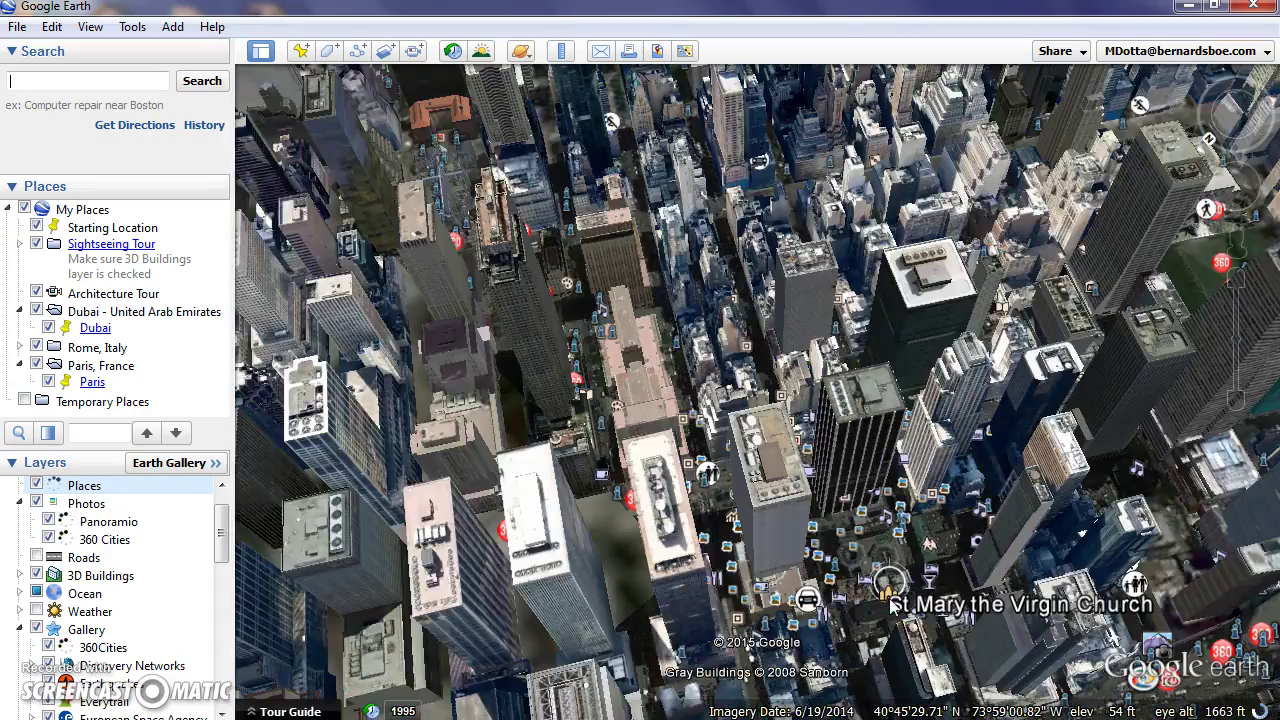
pyautogui.scroll(-3, 890, 606)
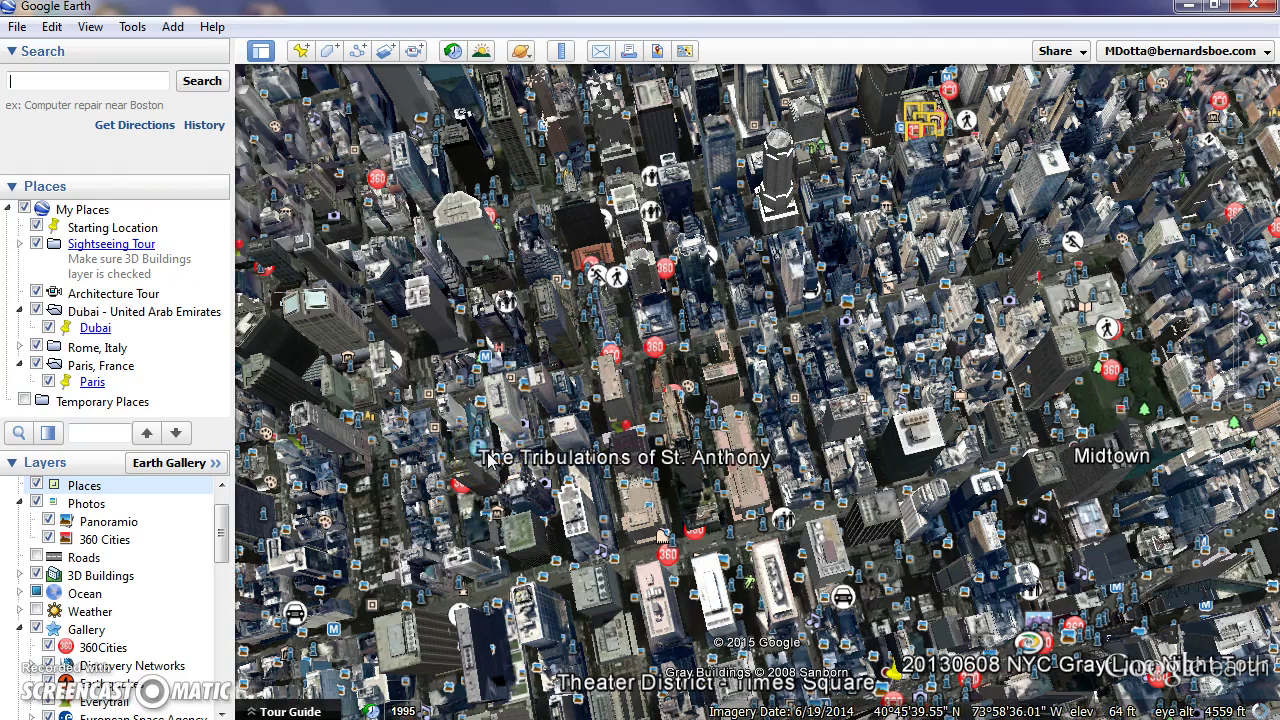
# Step: Add a placemark named New York in Midtown Manhattan, and find its entry among the saved places
pyautogui.scroll(-2, 489, 455)
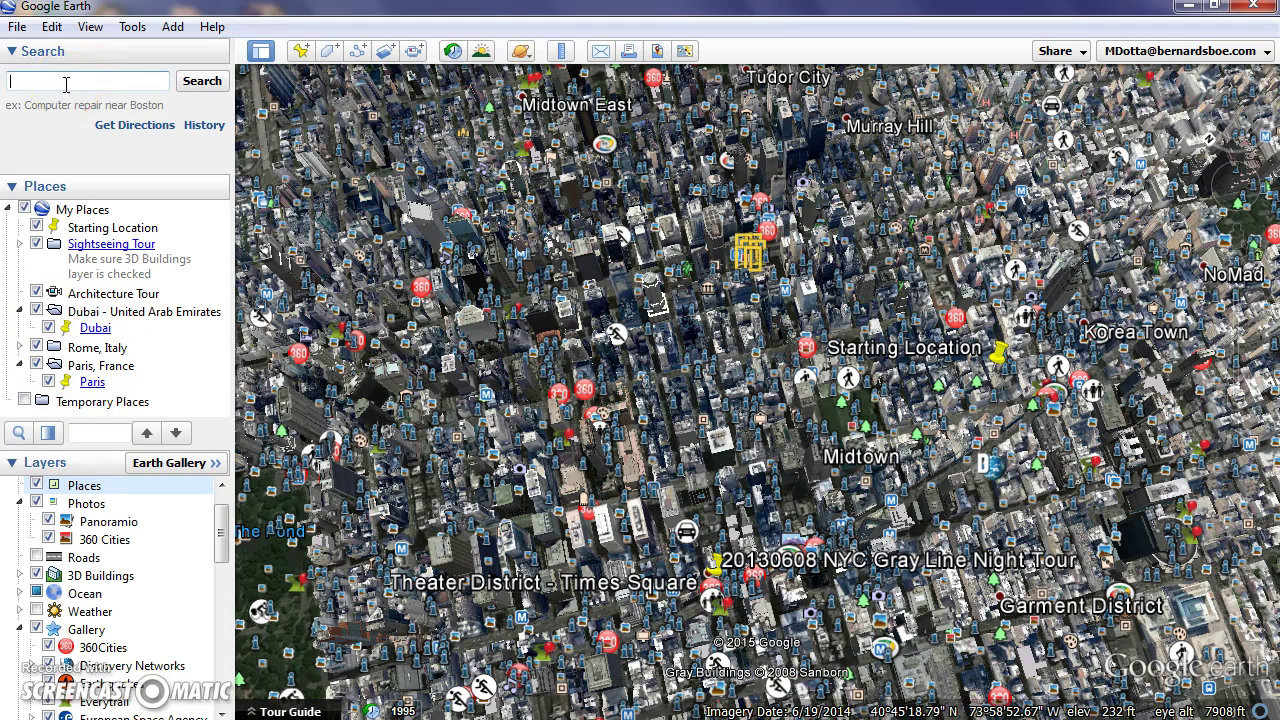
pyautogui.click(300, 51)
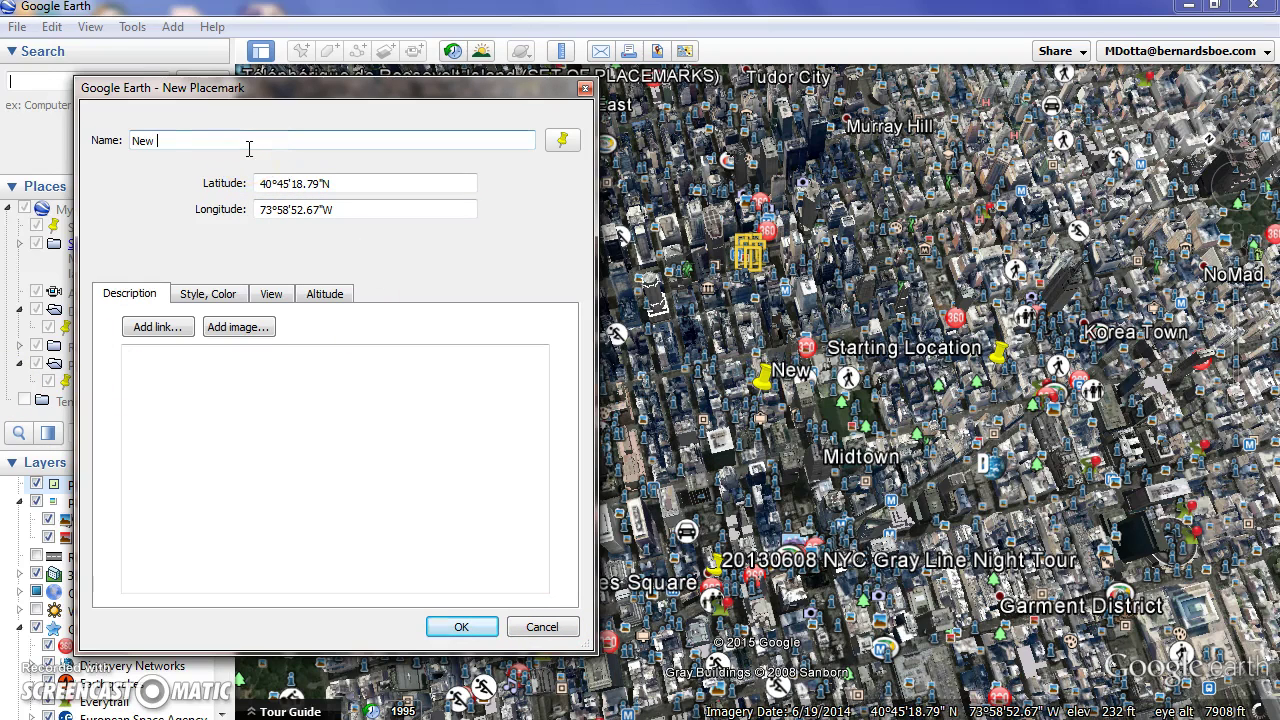
pyautogui.write('York')
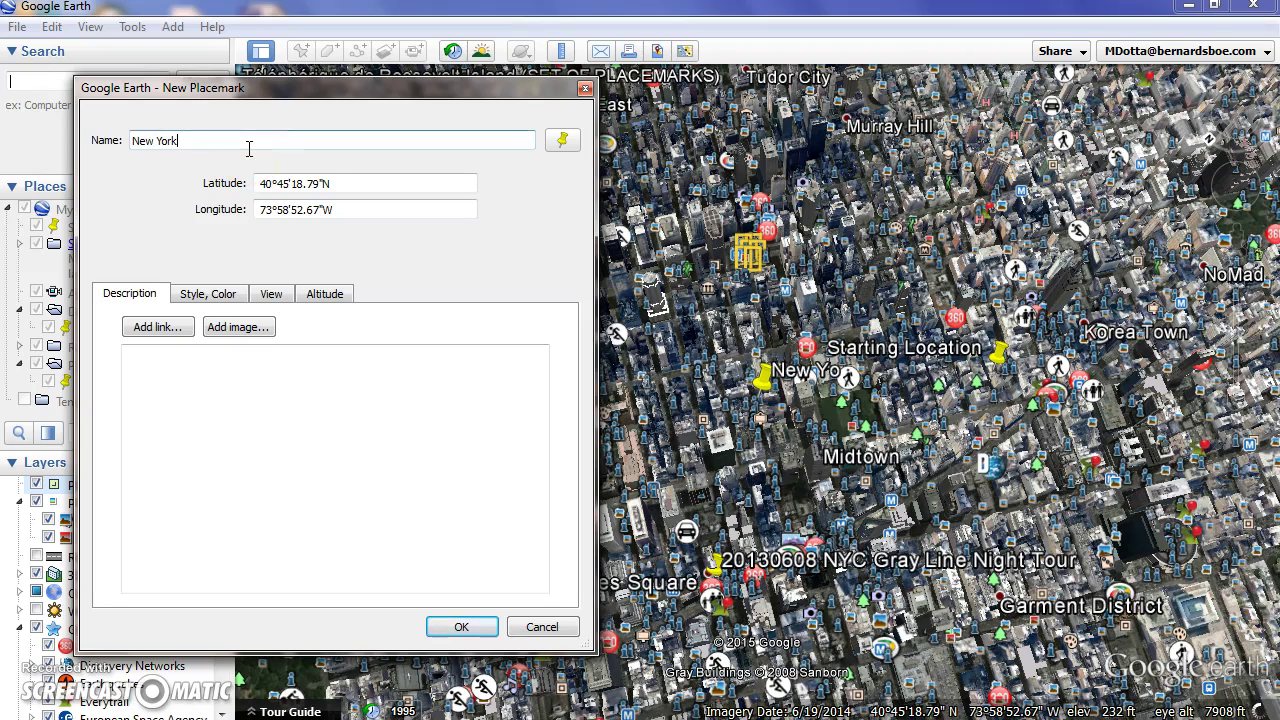
pyautogui.click(474, 628)
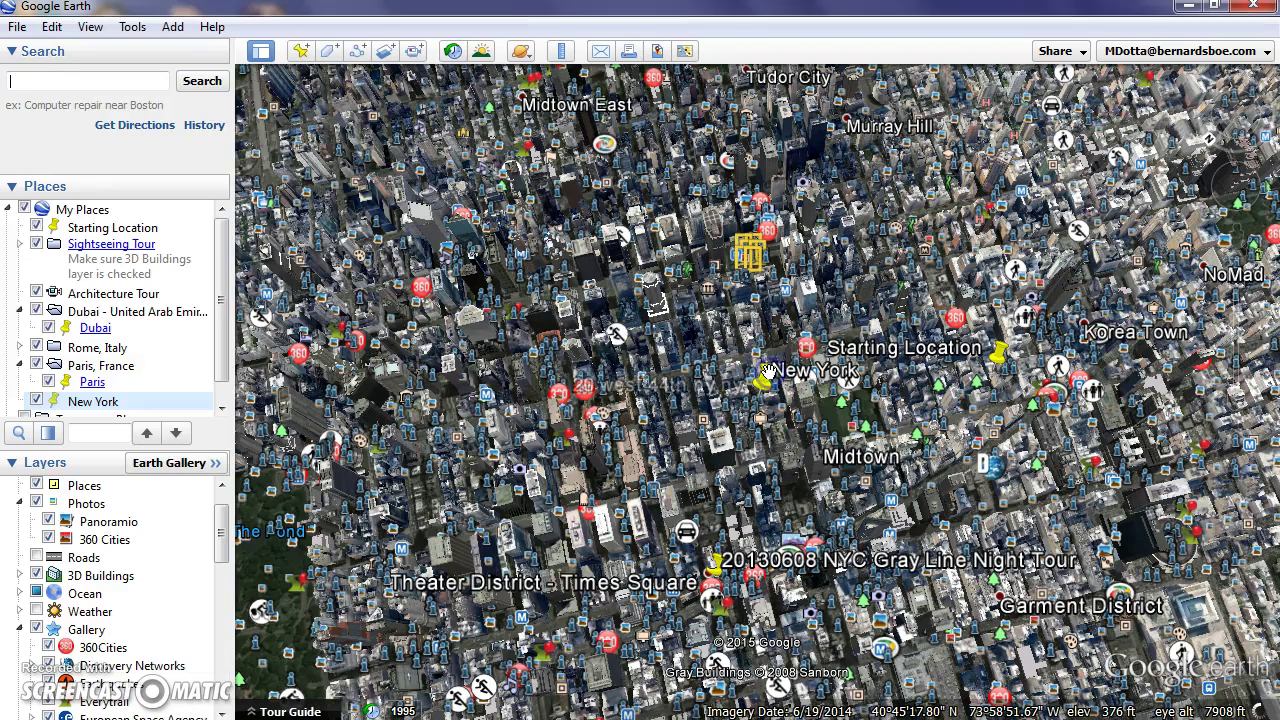
pyautogui.moveTo(768, 372); pyautogui.dragTo(766, 432)
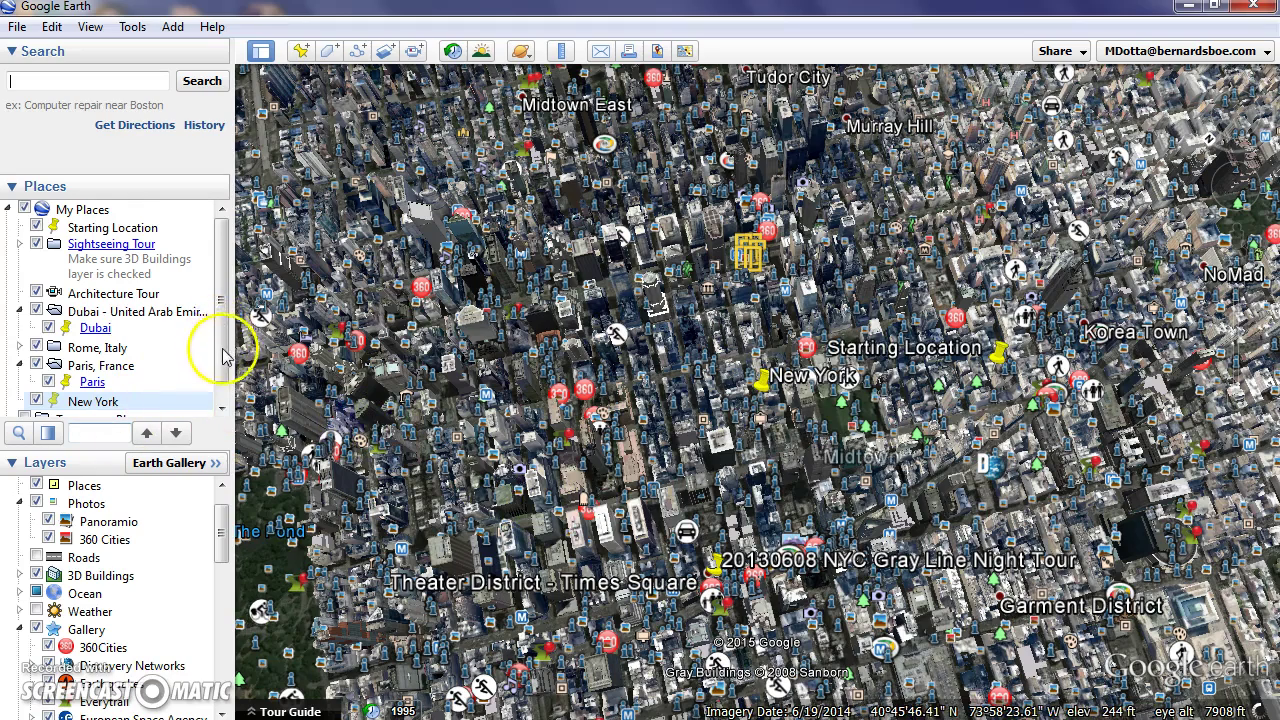
pyautogui.moveTo(223, 346); pyautogui.dragTo(224, 363)
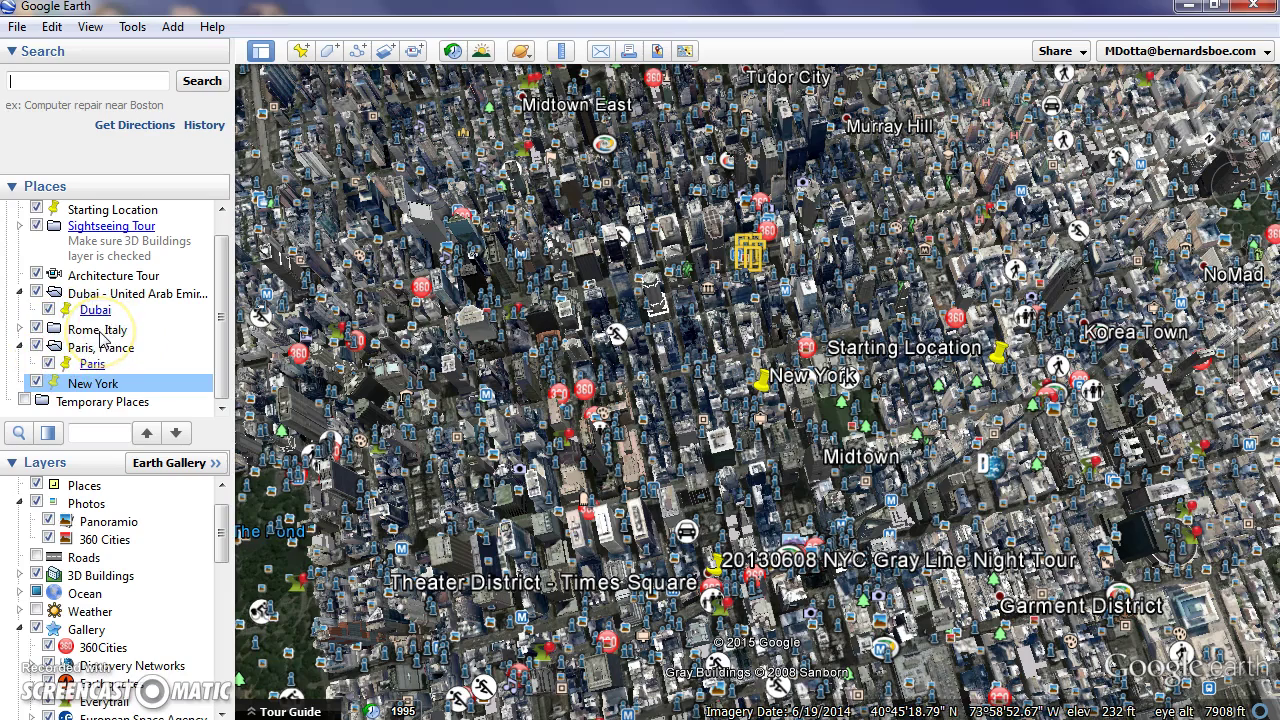
# Step: Start recording a tour from New York, fly to the saved Dubai - United Arab Emirates place, and zoom in there
pyautogui.click(414, 52)
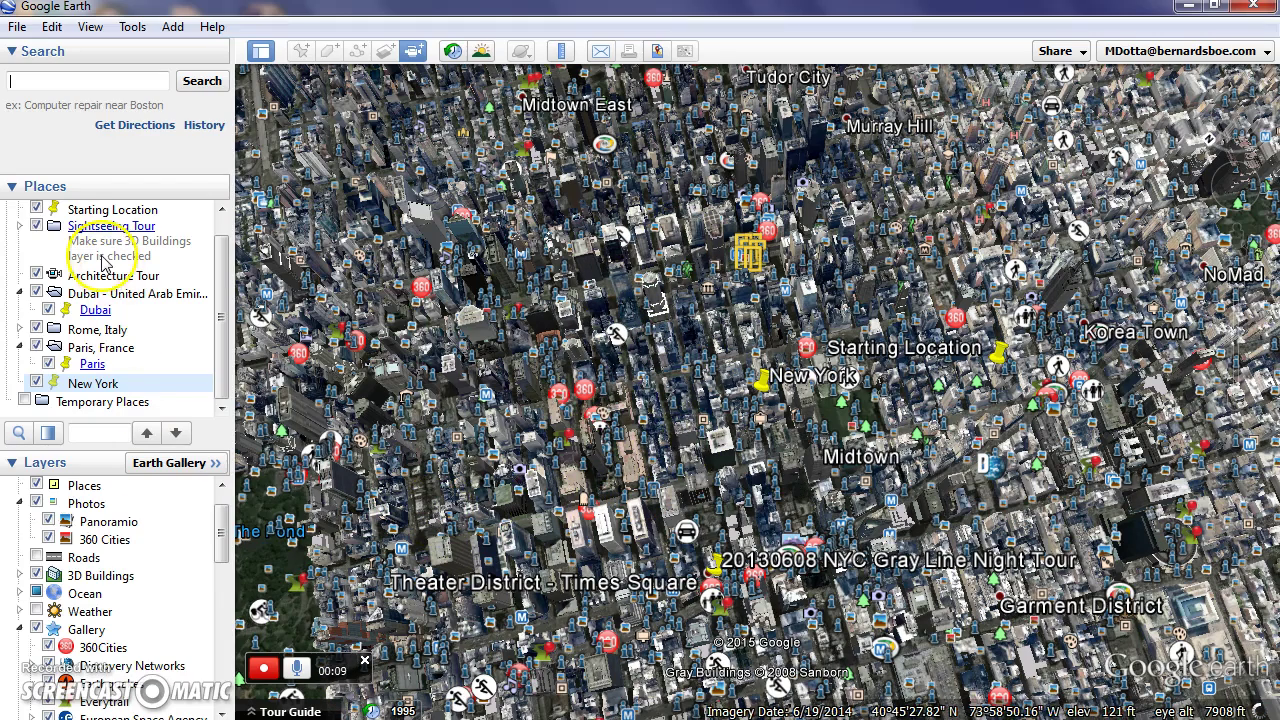
pyautogui.doubleClick(90, 295)
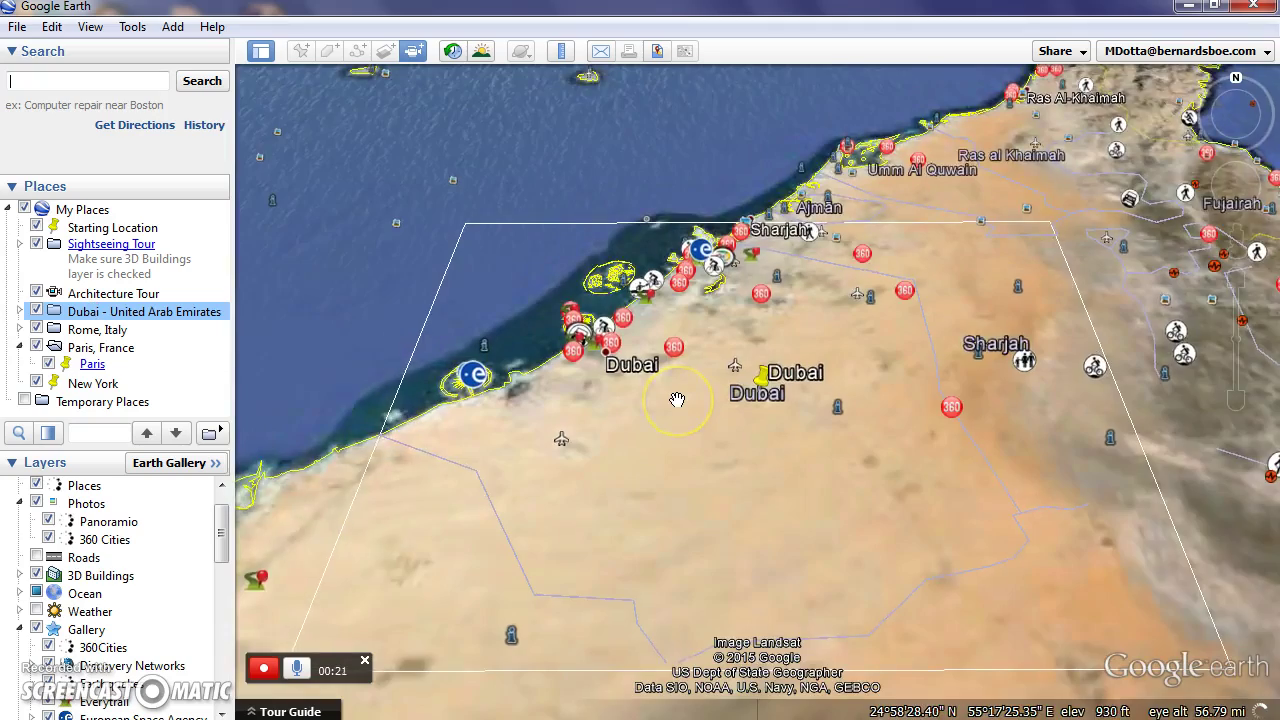
pyautogui.scroll(4, 677, 400)
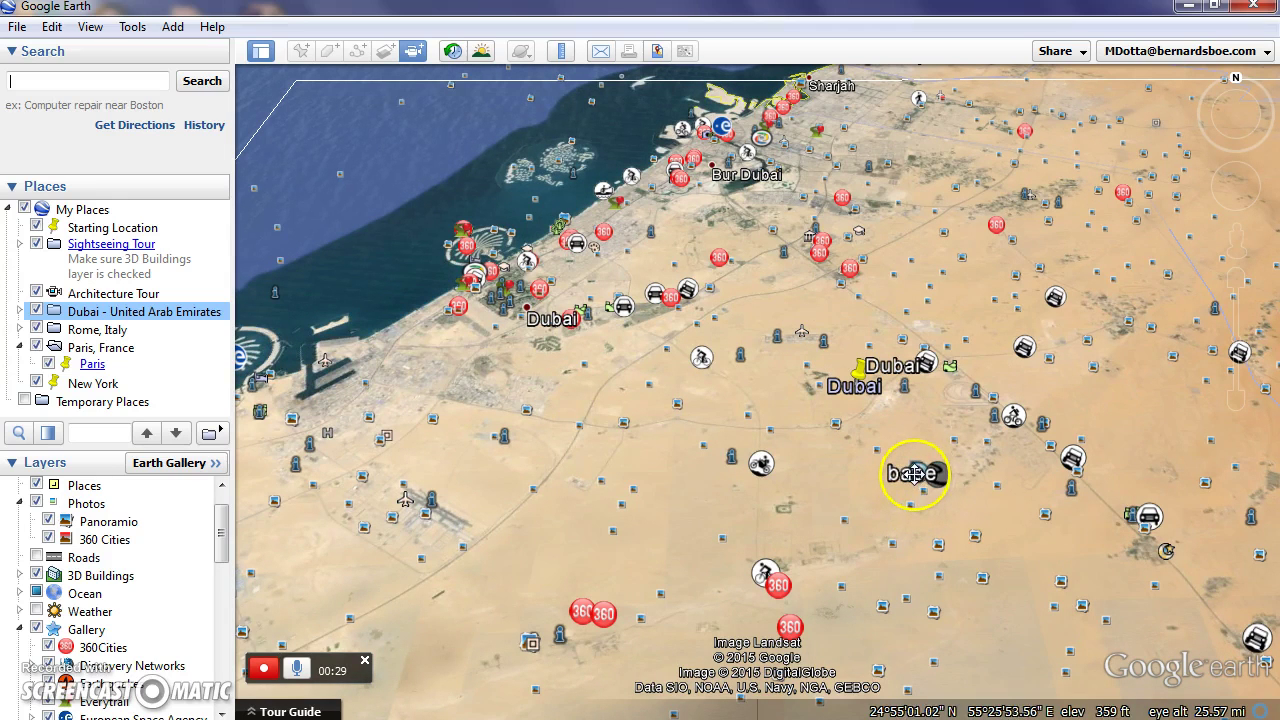
# Step: Continue the tour to the saved Rome, Italy place, and view and close the Settecamini: A24 Roma GRA webcam
pyautogui.doubleClick(100, 330)
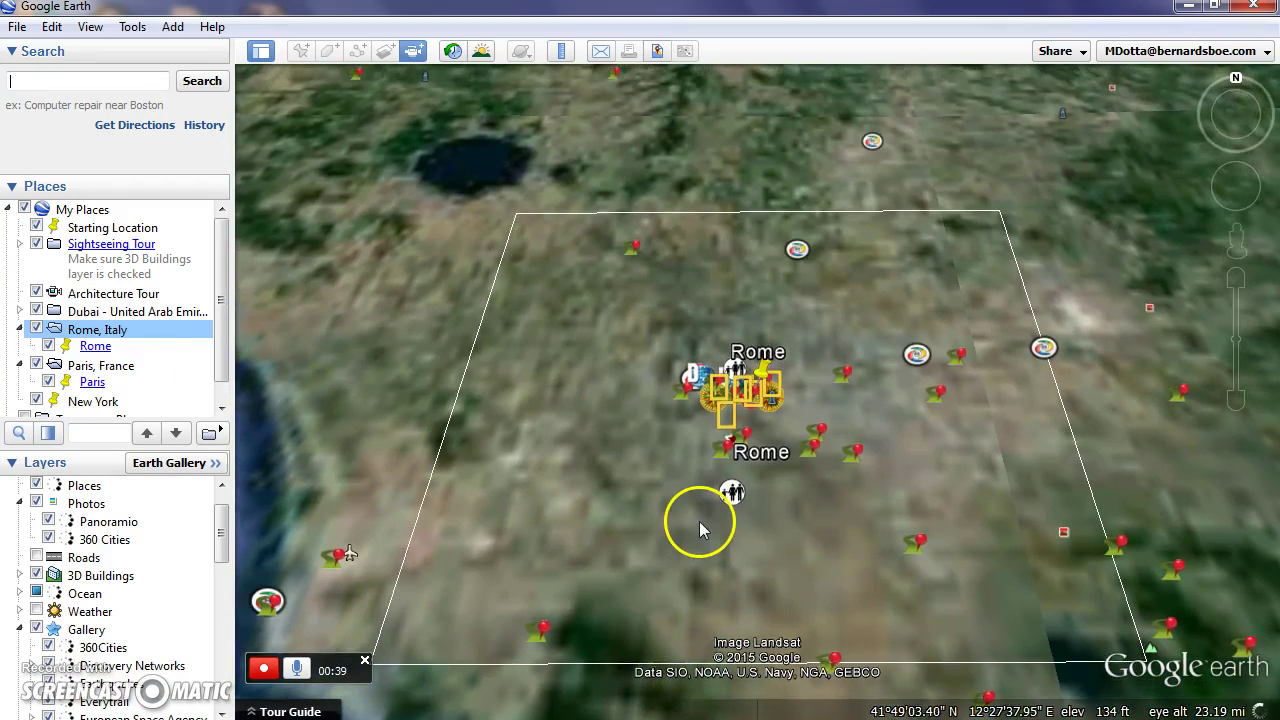
pyautogui.scroll(3, 1060, 335)
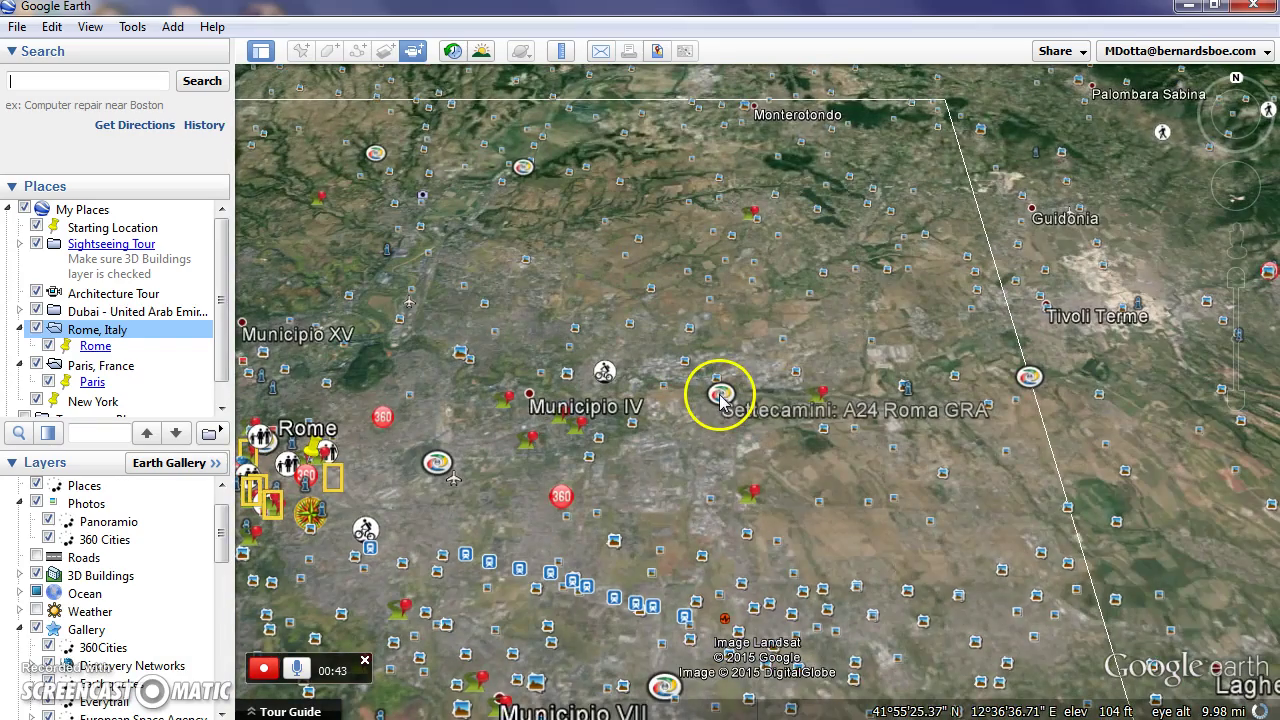
pyautogui.click(720, 393)
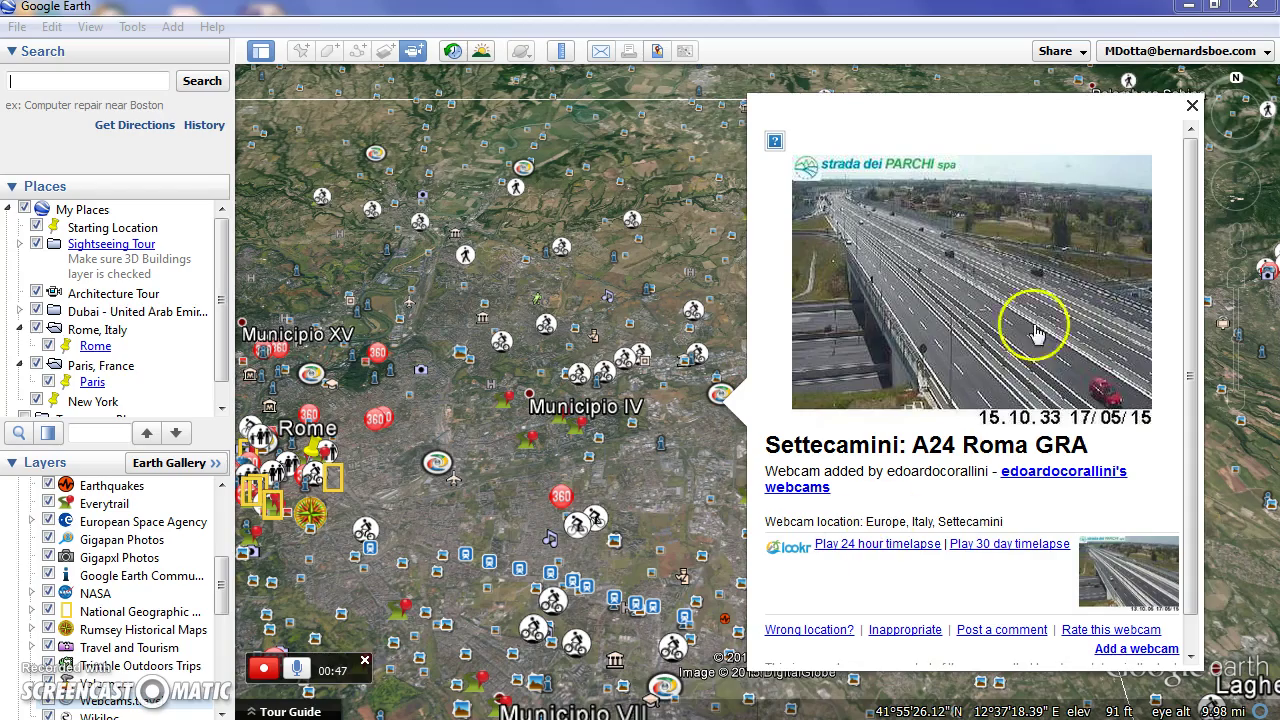
pyautogui.click(1192, 105)
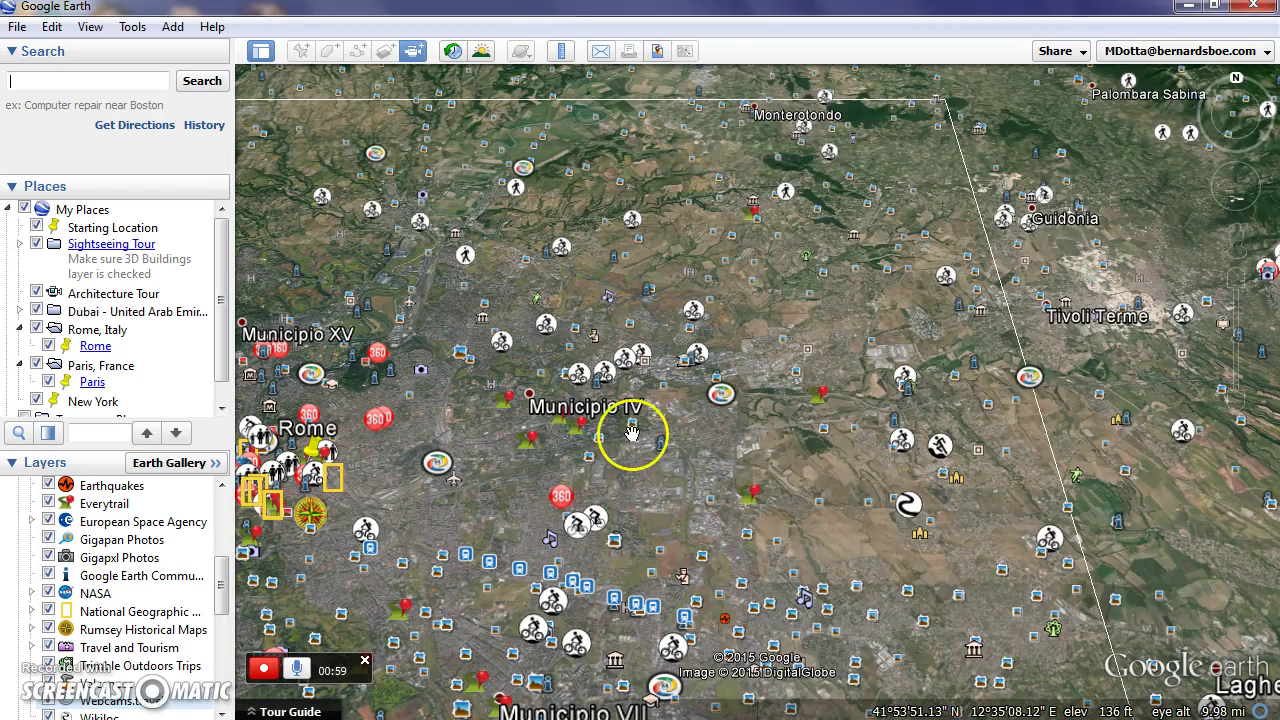
pyautogui.scroll(-3, 632, 432)
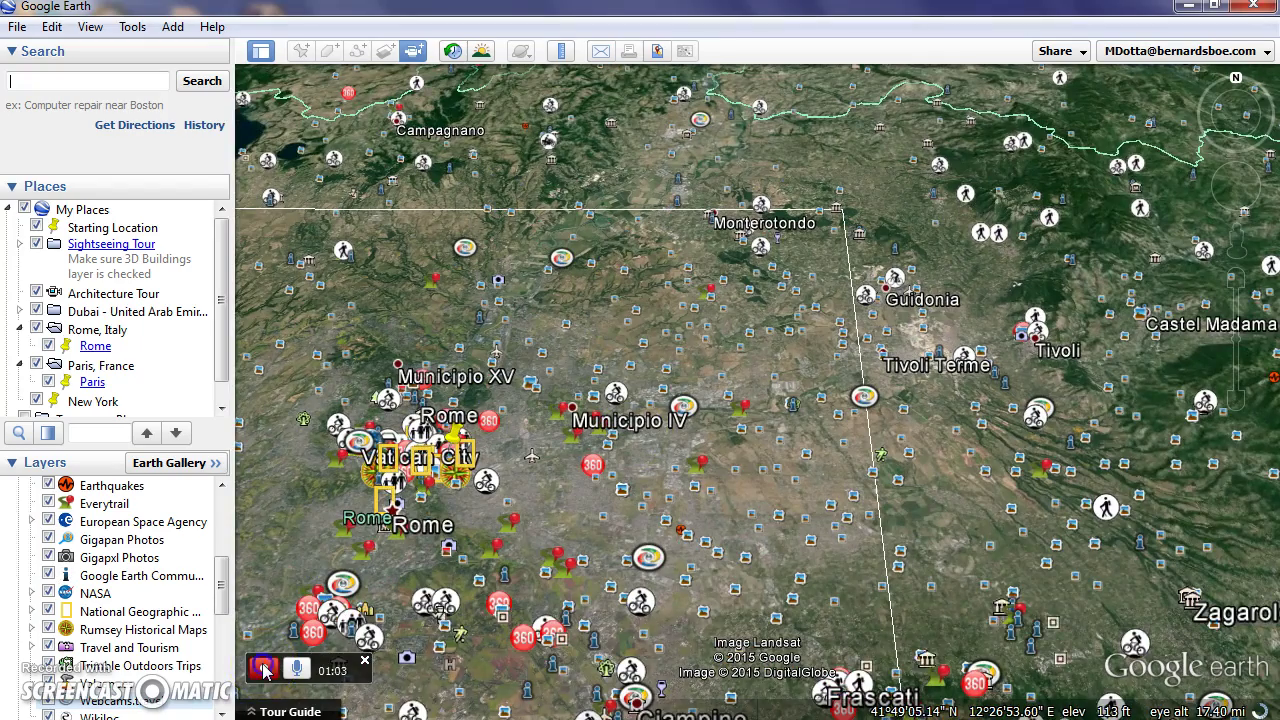
# Step: Stop the tour recording, play back its beginning, and close the tour without saving it
pyautogui.click(265, 670)
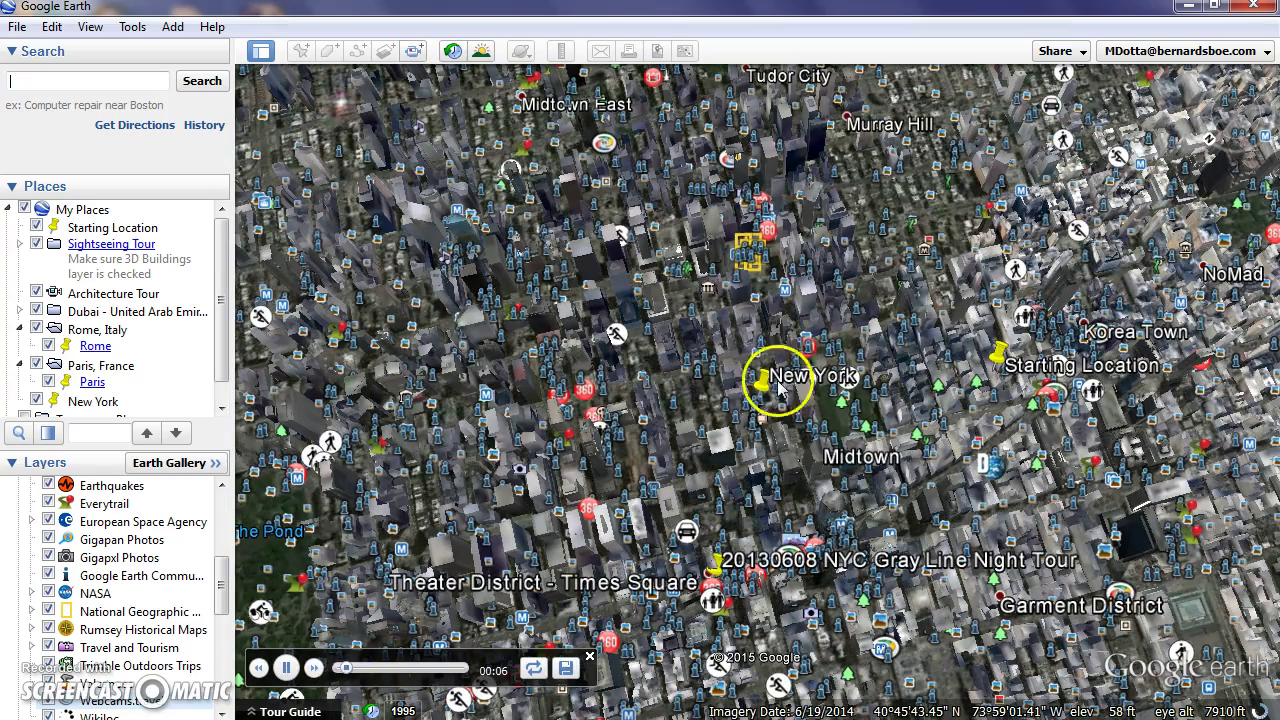
pyautogui.click(590, 658)
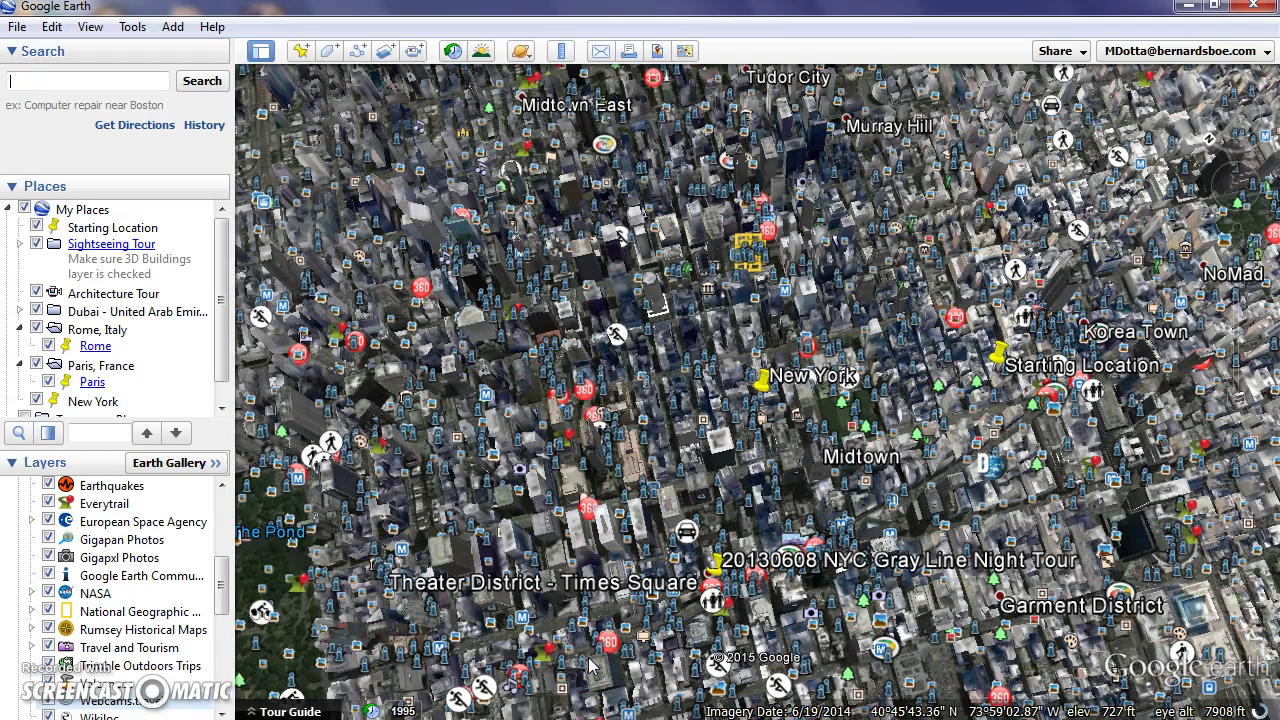
pyautogui.scroll(-2, 616, 420)
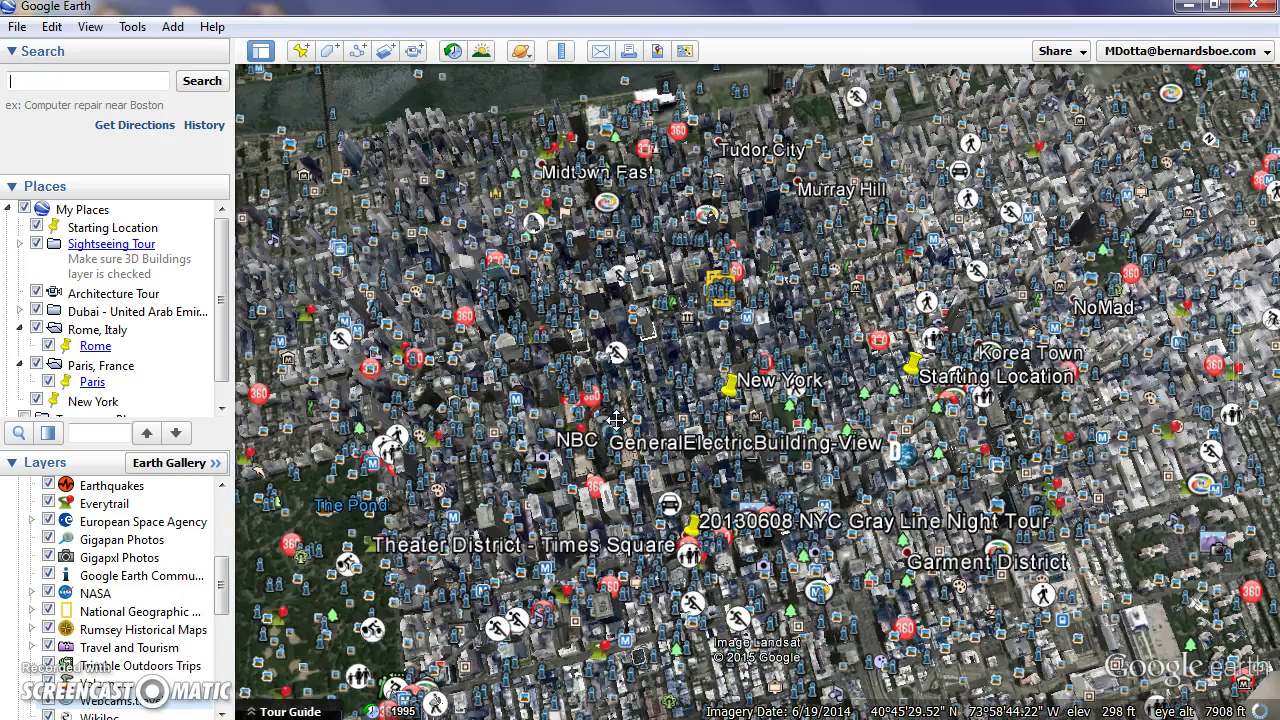
pyautogui.click(590, 335)
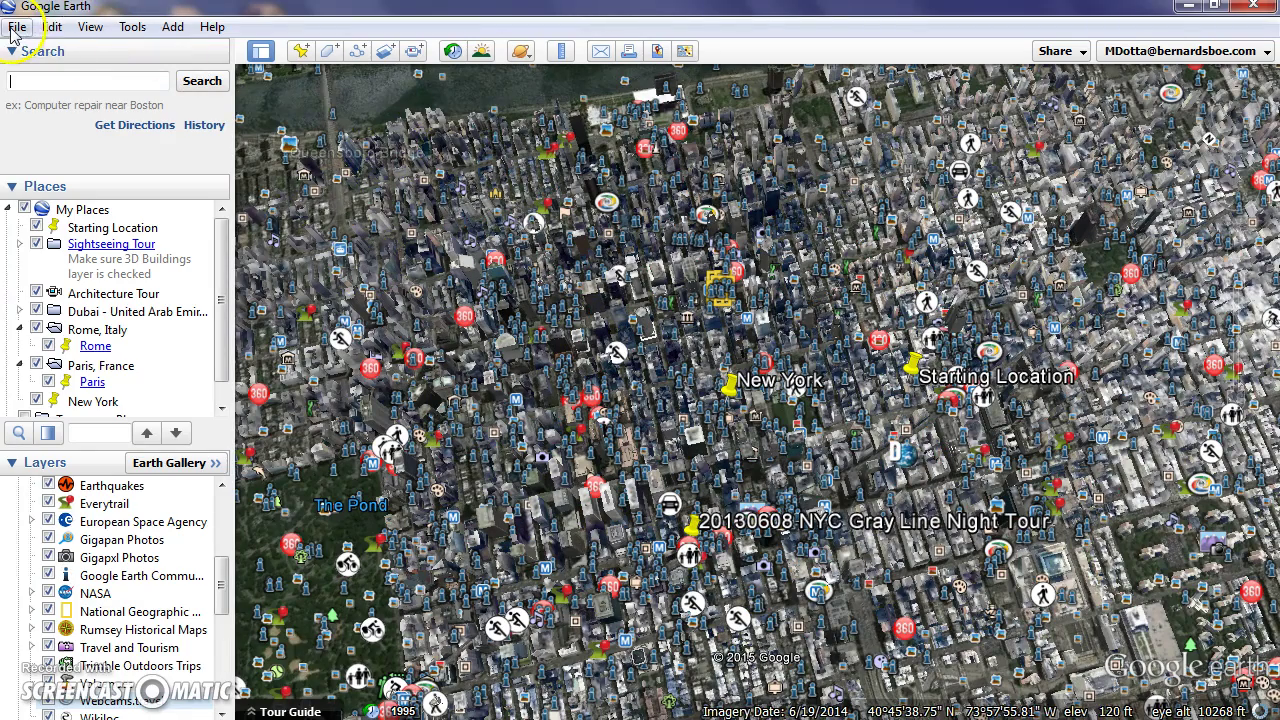
pyautogui.click(52, 27)
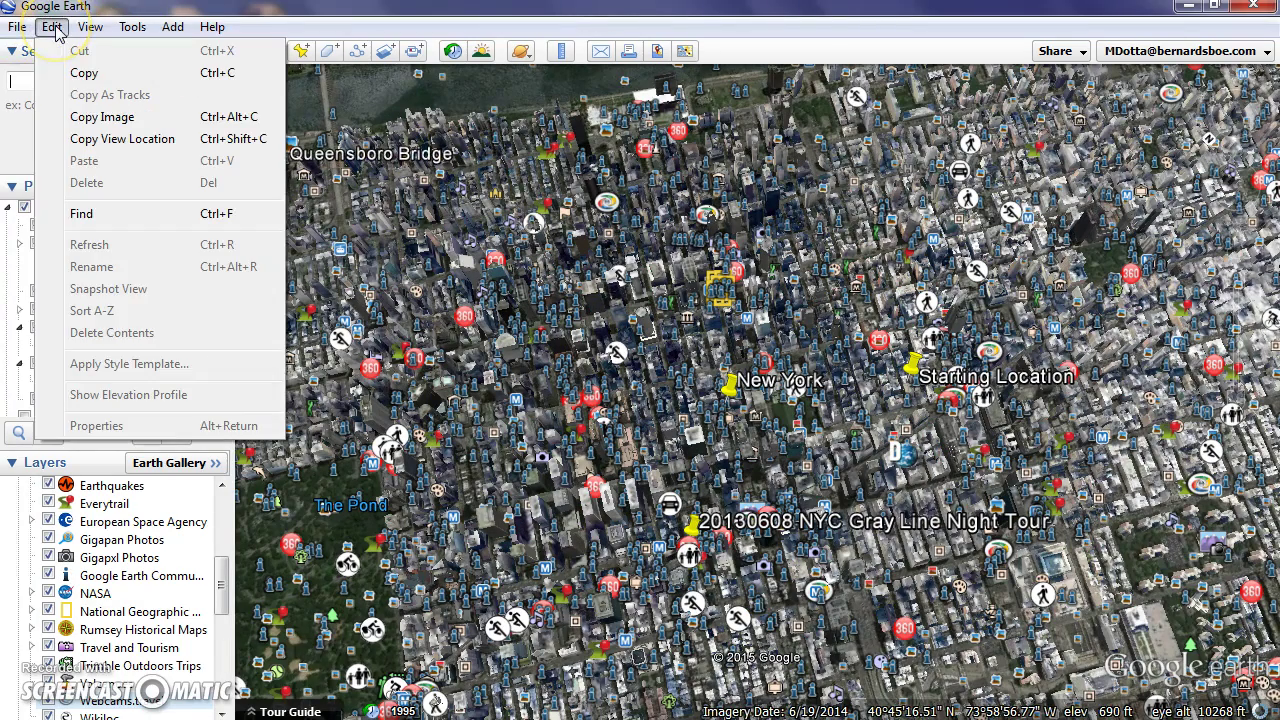
pyautogui.click(88, 28)
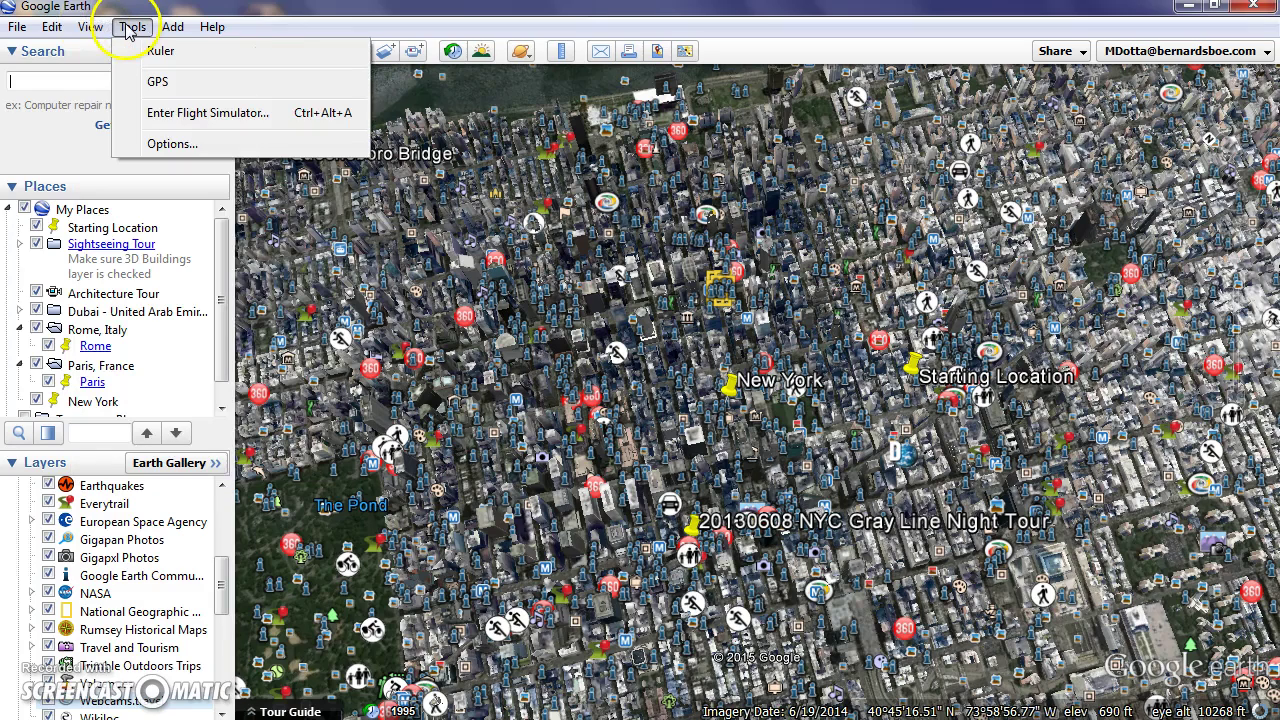
pyautogui.click(170, 27)
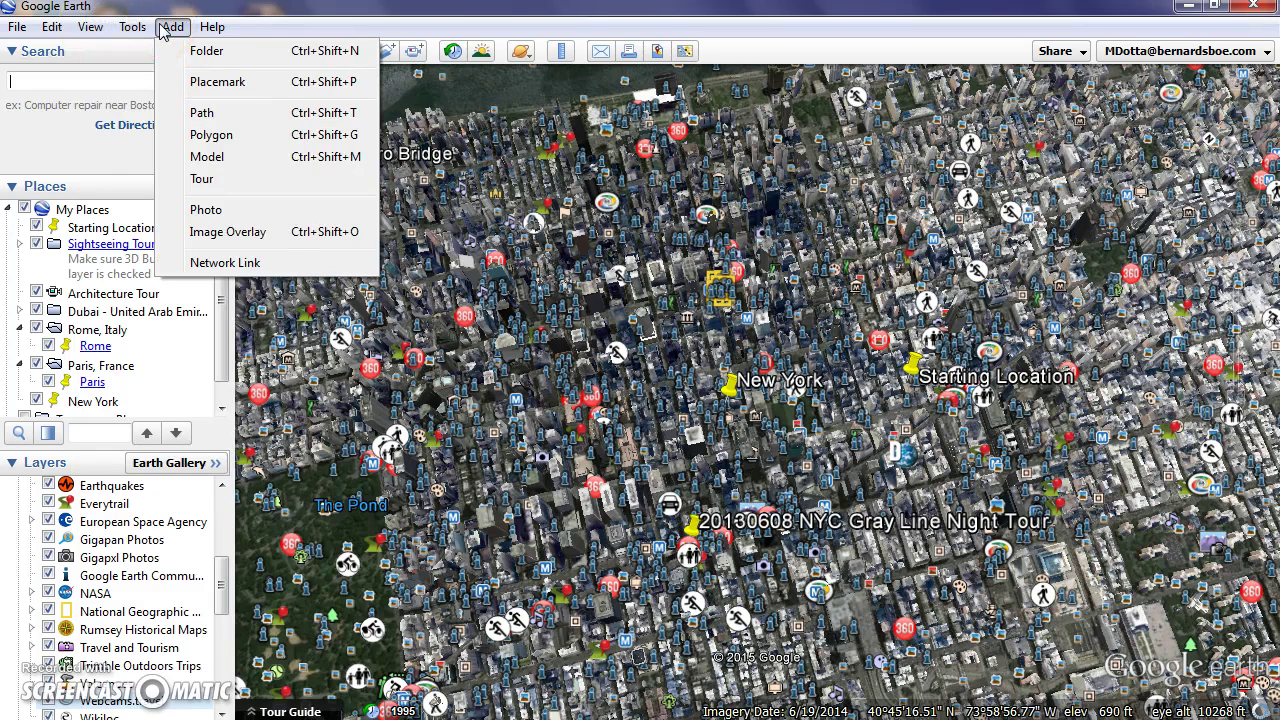
pyautogui.click(287, 27)
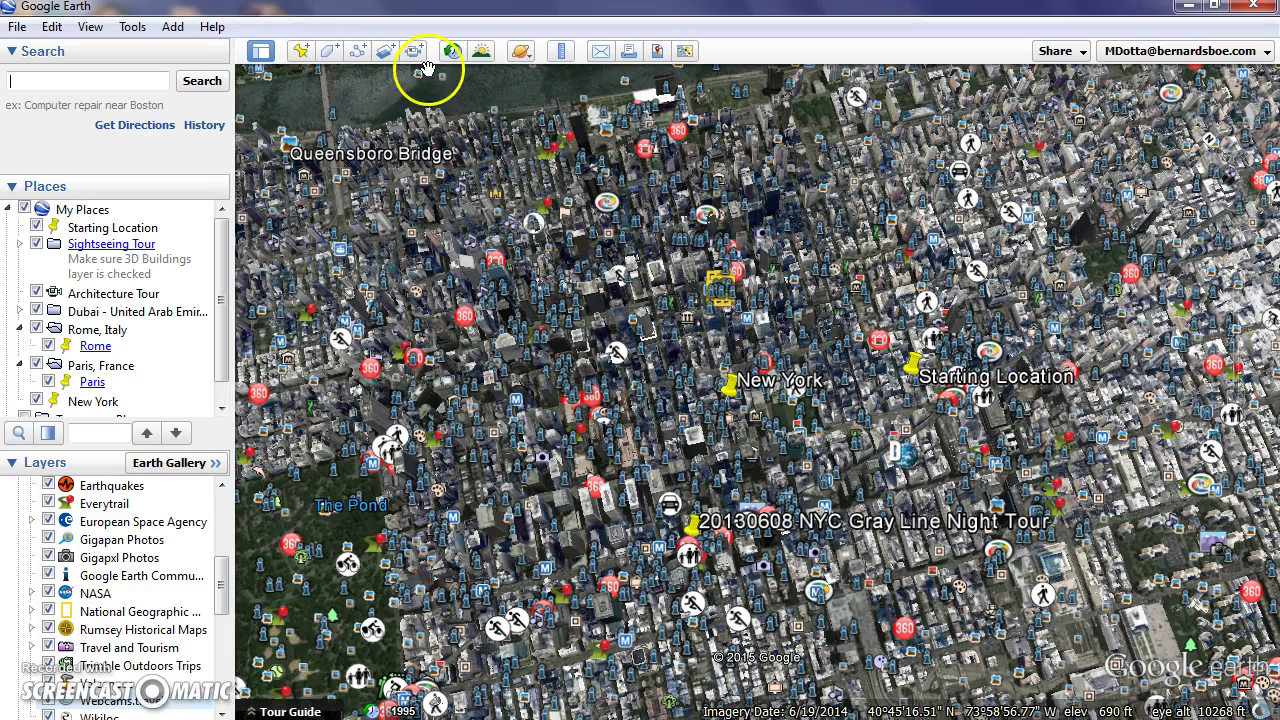